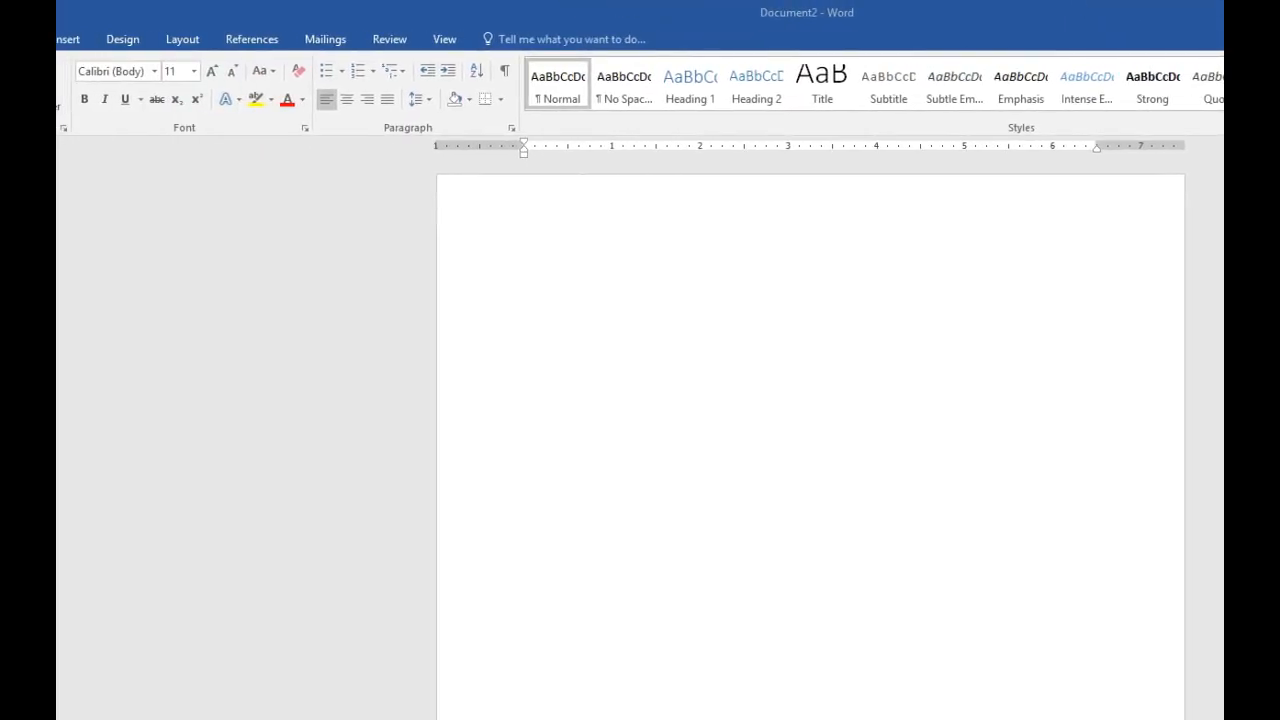
- Enter the student's full name and, on the line below, the instructor's name followed by its "Ms." form in parentheses
{"action": "left_click", "coordinate": [525, 316]}
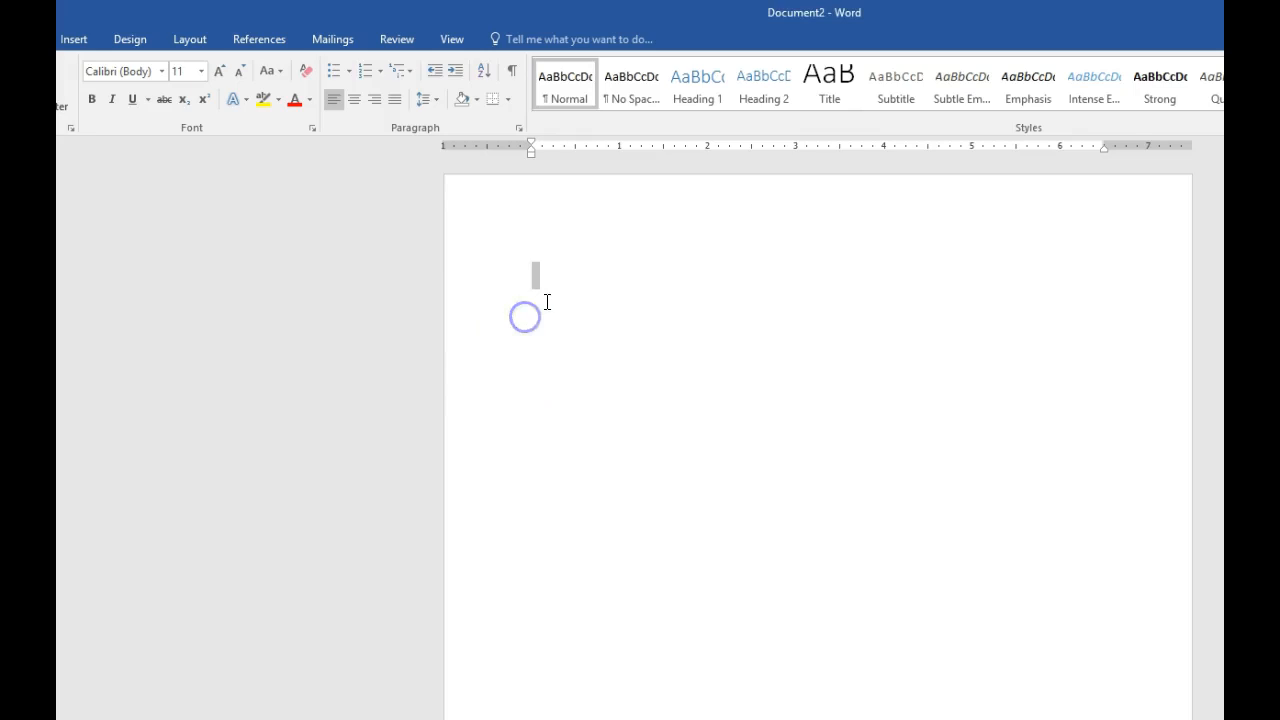
{"action": "type", "text": "Ima Student"}
{"action": "type", "text": "Instructo"}
{"action": "type", "text": "r Bodelson"}
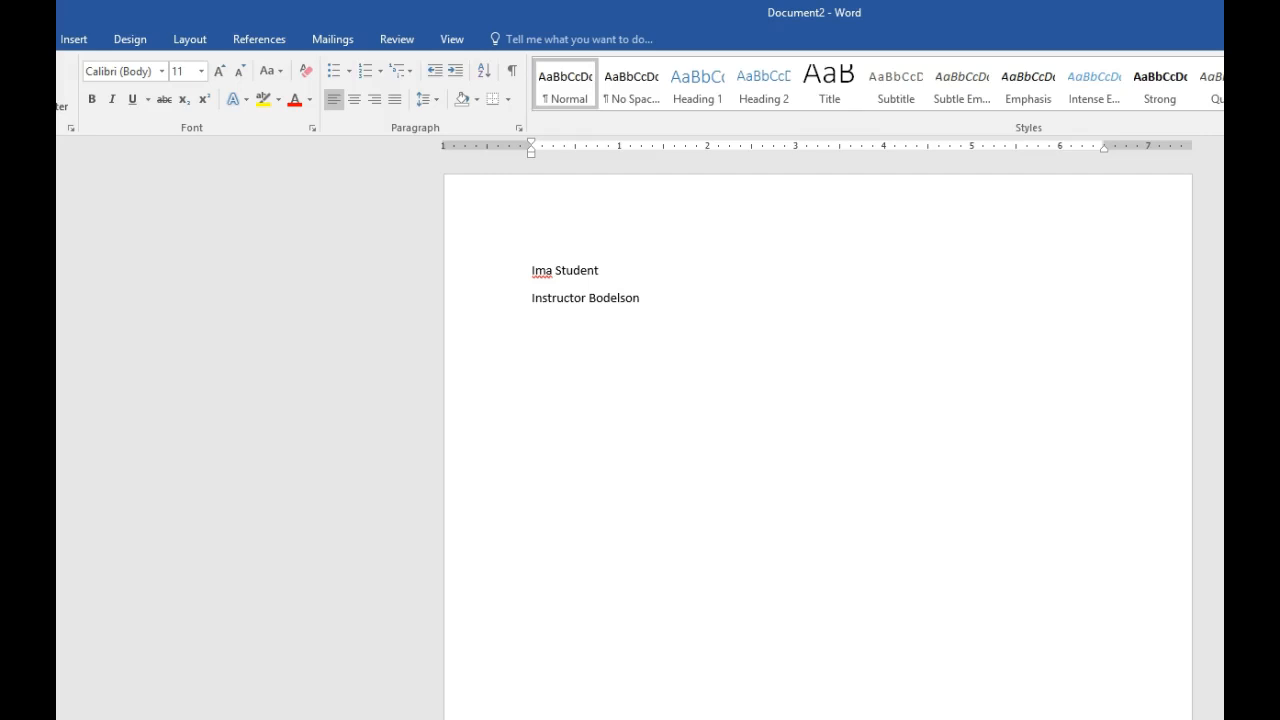
{"action": "left_click", "coordinate": [677, 297]}
{"action": "type", "text": "(Ms. Bodelson)"}
{"action": "key", "text": "Return"}
- Add the course line "Introduction to Literature" and the date line "15 September 2018" below the instructor line
{"action": "type", "text": "Introduc"}
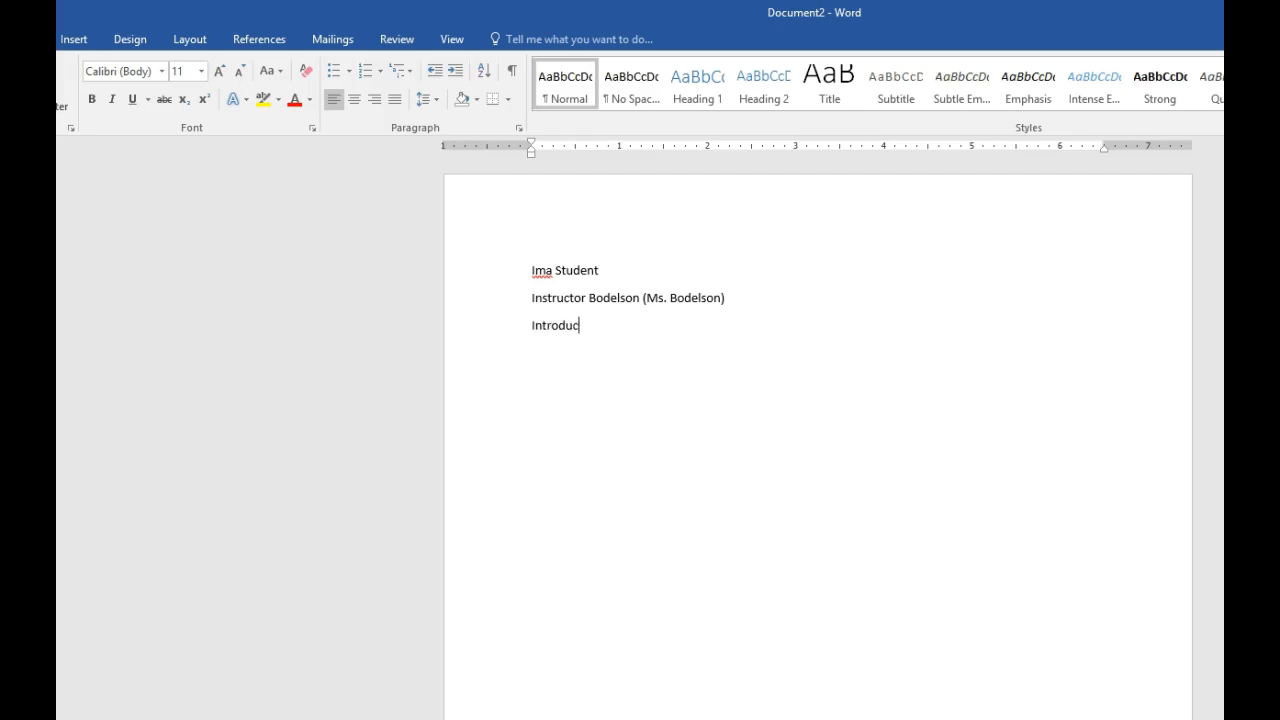
{"action": "type", "text": "tion to Literature"}
{"action": "type", "text": "15 Sep"}
{"action": "key", "text": "Return"}
{"action": "type", "text": "2018"}
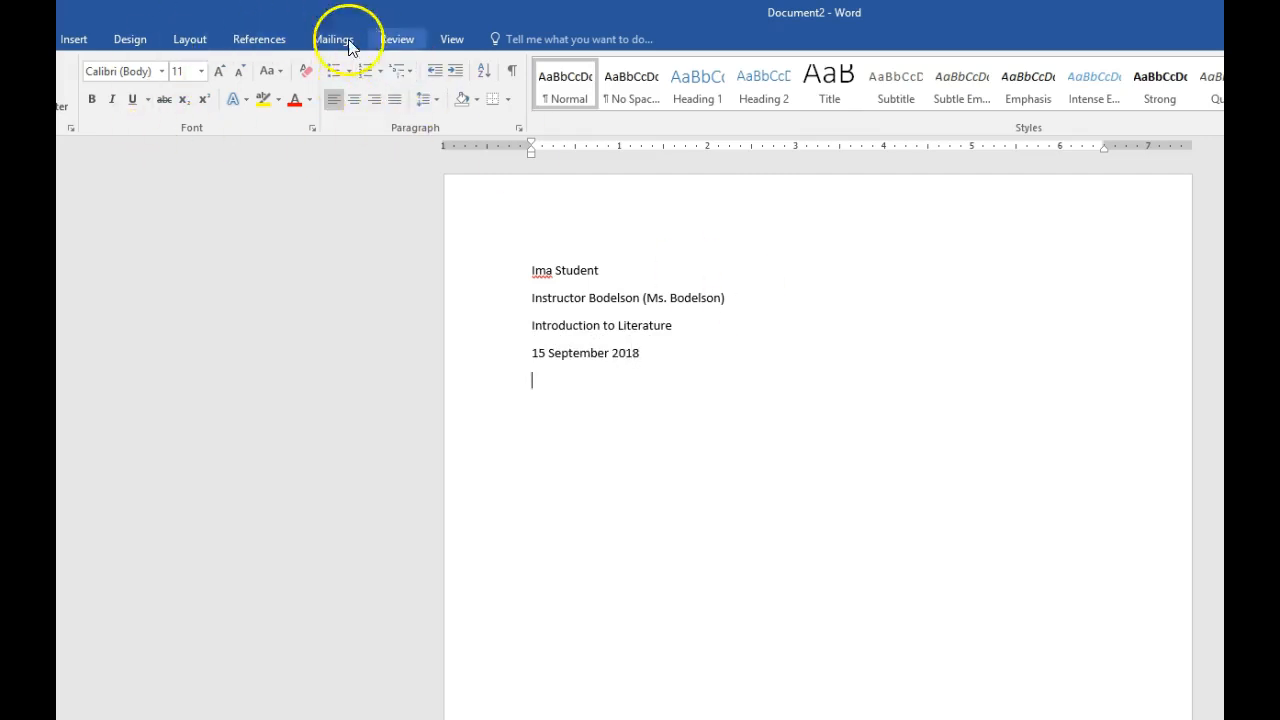
{"action": "key", "text": "Return"}
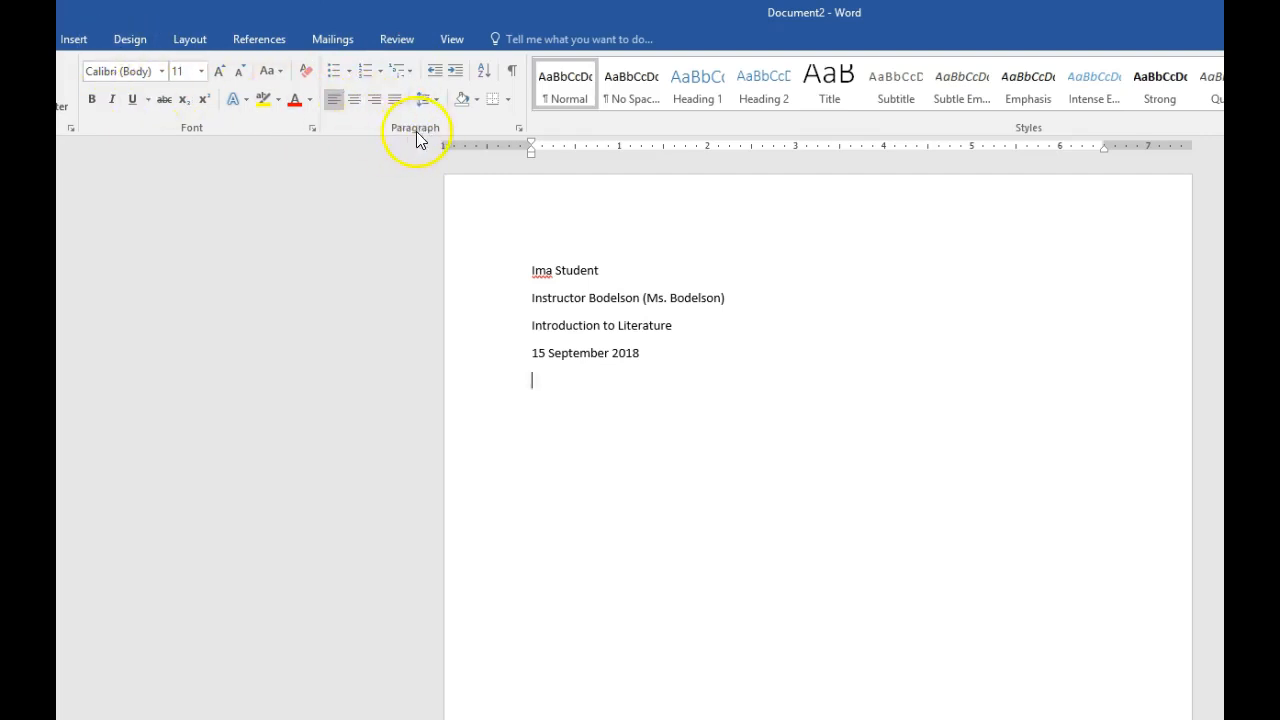
- Add the centered title "Reader Response 1: Gothic Fiction" below the date and start a new line
{"action": "left_click", "coordinate": [356, 100]}
{"action": "type", "text": "Reader Rep"}
{"action": "key", "text": "BackSpace"}
{"action": "key", "text": "BackSpace"}
{"action": "type", "text": "esponse"}
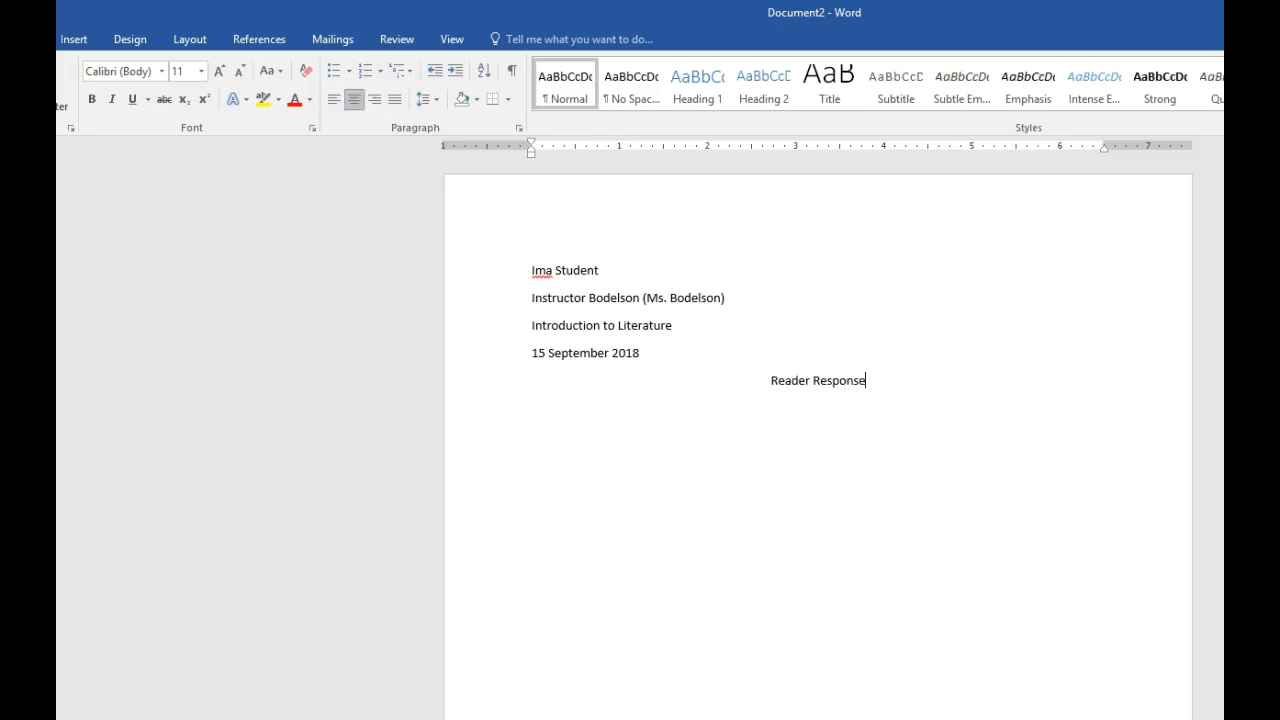
{"action": "type", "text": " 1: Gothic Fiction"}
{"action": "key", "text": "Return"}
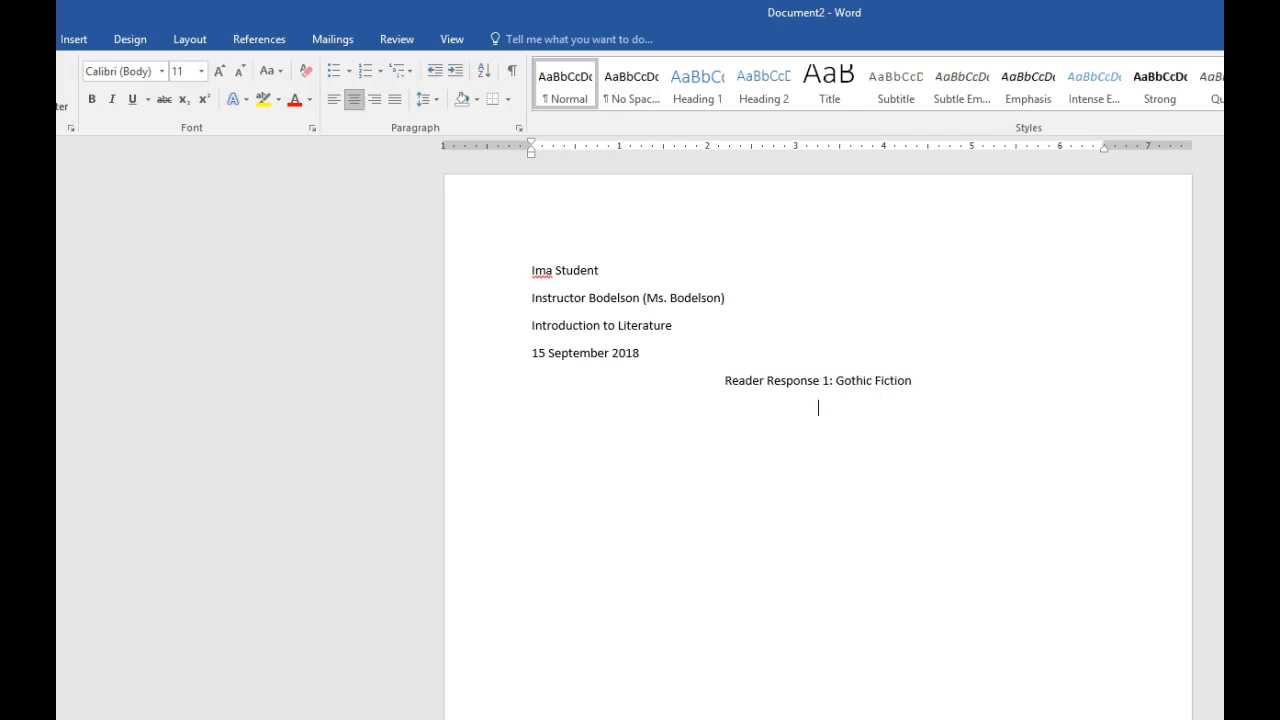
- Left-align the new line below the title and indent its start to a tab stop at 0.5 inch
{"action": "left_click", "coordinate": [333, 106]}
{"action": "left_click", "coordinate": [396, 100]}
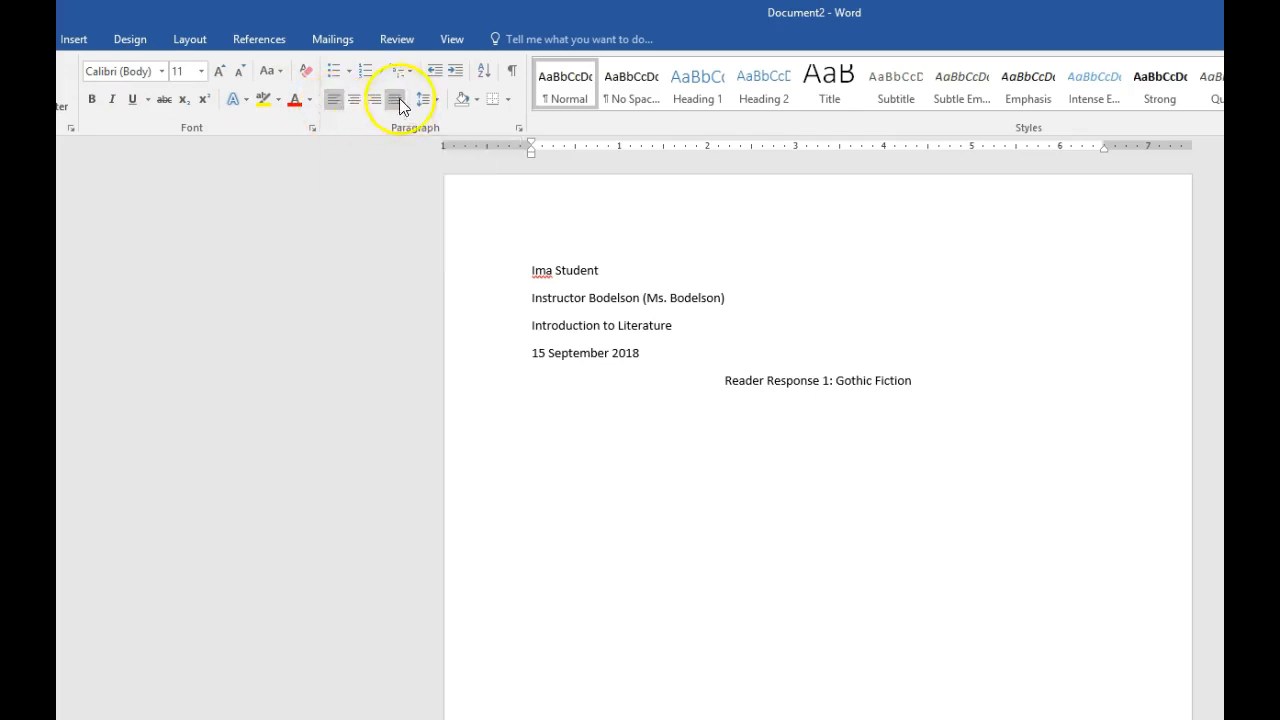
{"action": "left_click", "coordinate": [335, 107]}
{"action": "left_click_drag", "start_coordinate": [577, 149], "coordinate": [576, 149]}
{"action": "key", "text": "Tab"}
- Write the body sentence "Gothic fiction includes the use of supernatural elements, spooky settings, and an overwhelming sense of the dramatic."
{"action": "type", "text": "Gothic fiction includes the use of supernatural elements, spooky settings, and a a"}
{"action": "key", "text": "BackSpace"}
{"action": "type", "text": "n ove"}
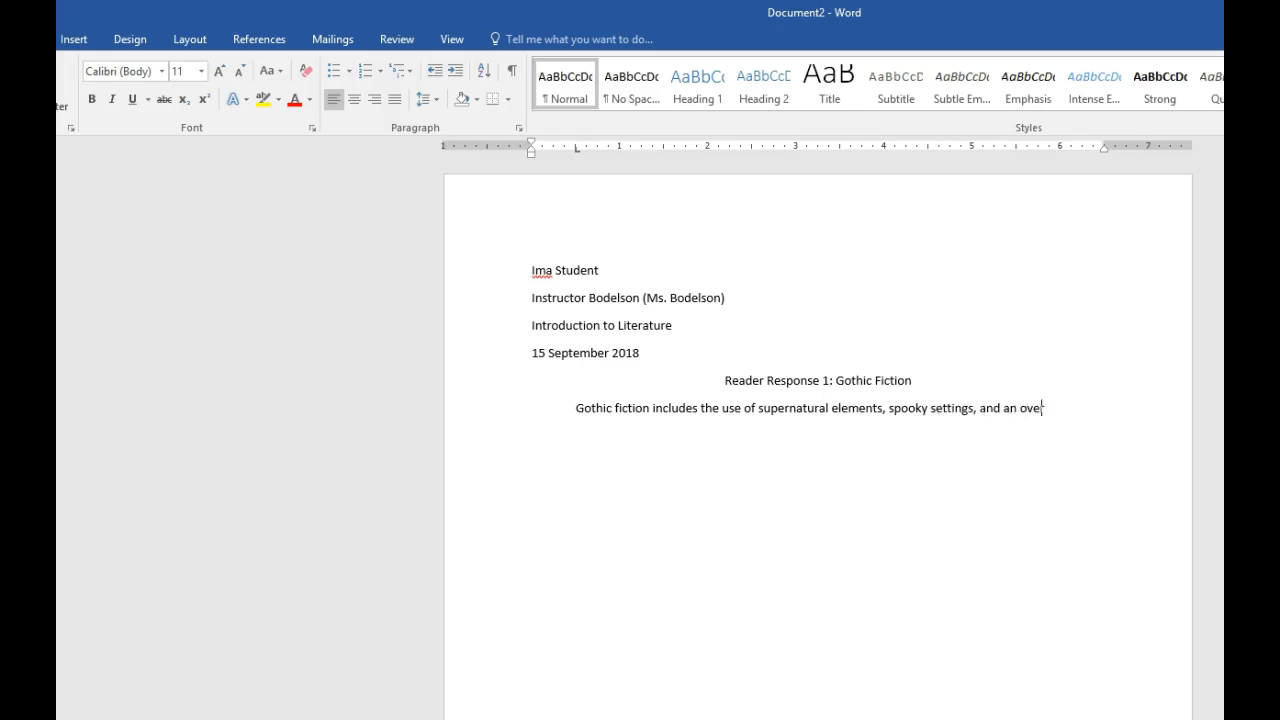
{"action": "type", "text": "rwhelming sense of the dramatic."}
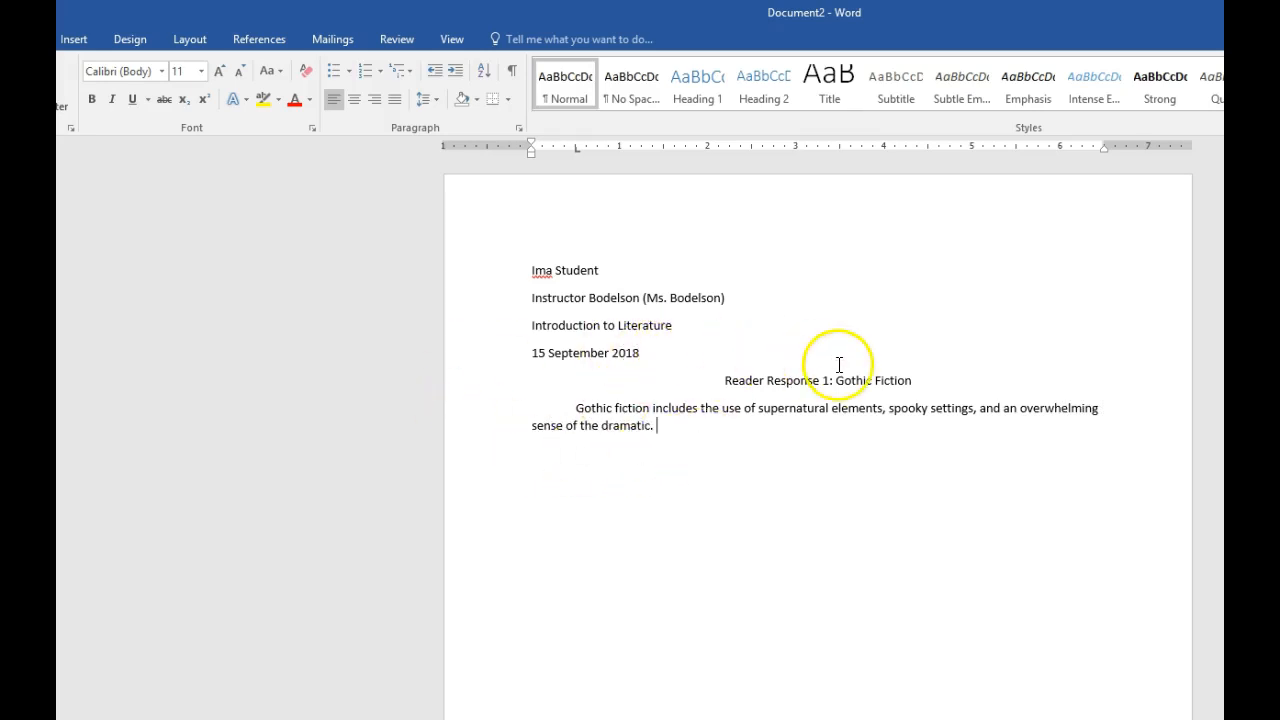
- Set the line spacing of the entire document text to Double in the paragraph settings
{"action": "left_click", "coordinate": [809, 380]}
{"action": "left_click", "coordinate": [577, 408]}
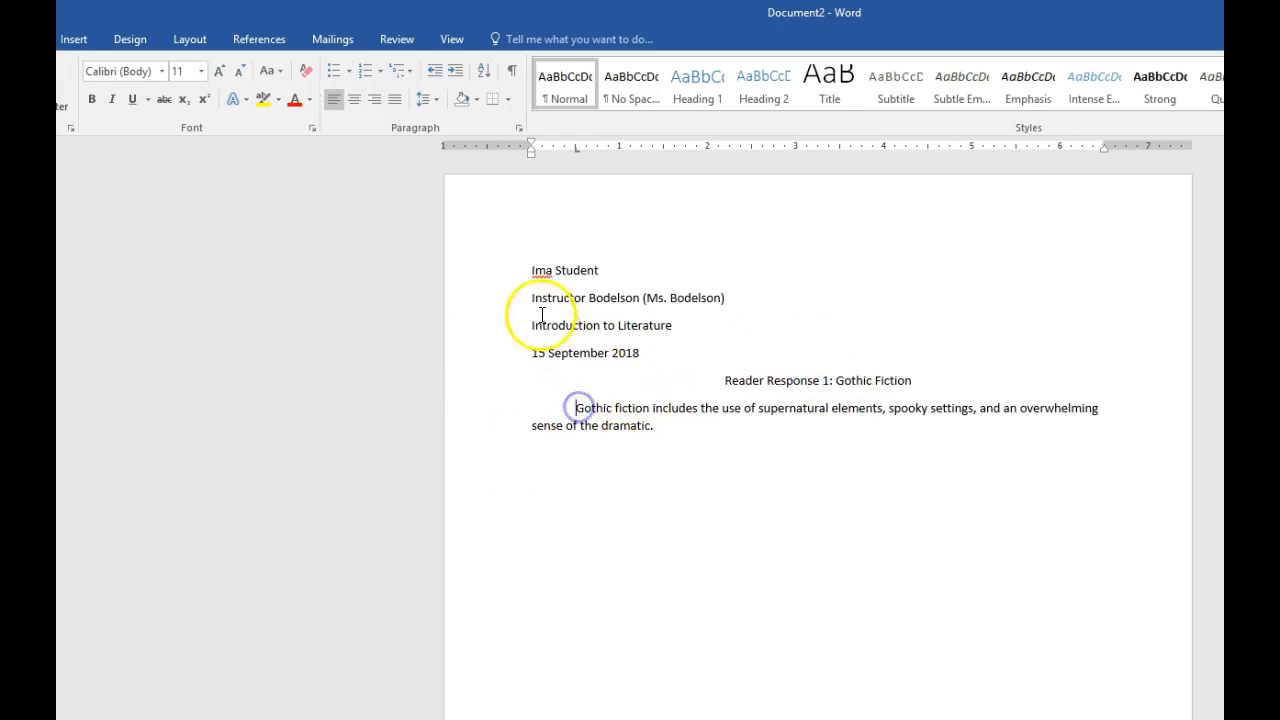
{"action": "left_click_drag", "start_coordinate": [535, 272], "coordinate": [800, 512]}
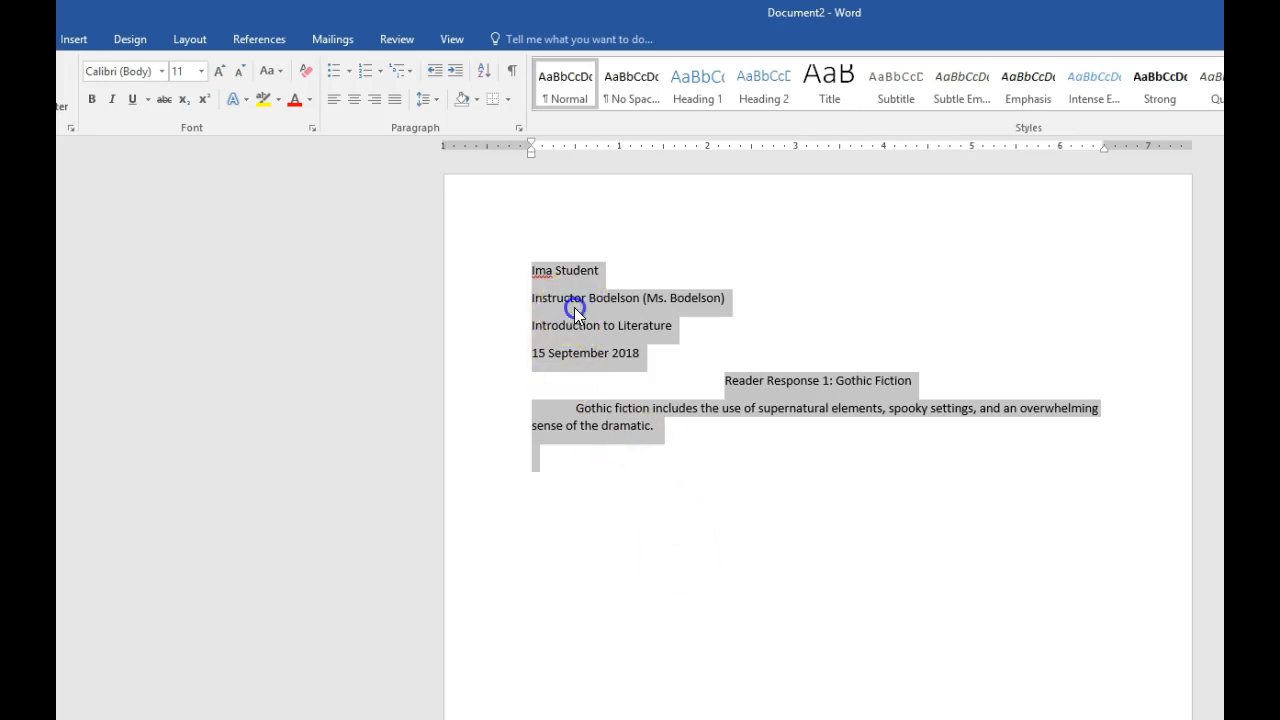
{"action": "left_click", "coordinate": [526, 269]}
{"action": "left_click_drag", "start_coordinate": [525, 268], "coordinate": [749, 457]}
{"action": "left_click", "coordinate": [520, 131]}
{"action": "left_click_drag", "start_coordinate": [874, 223], "coordinate": [1035, 150]}
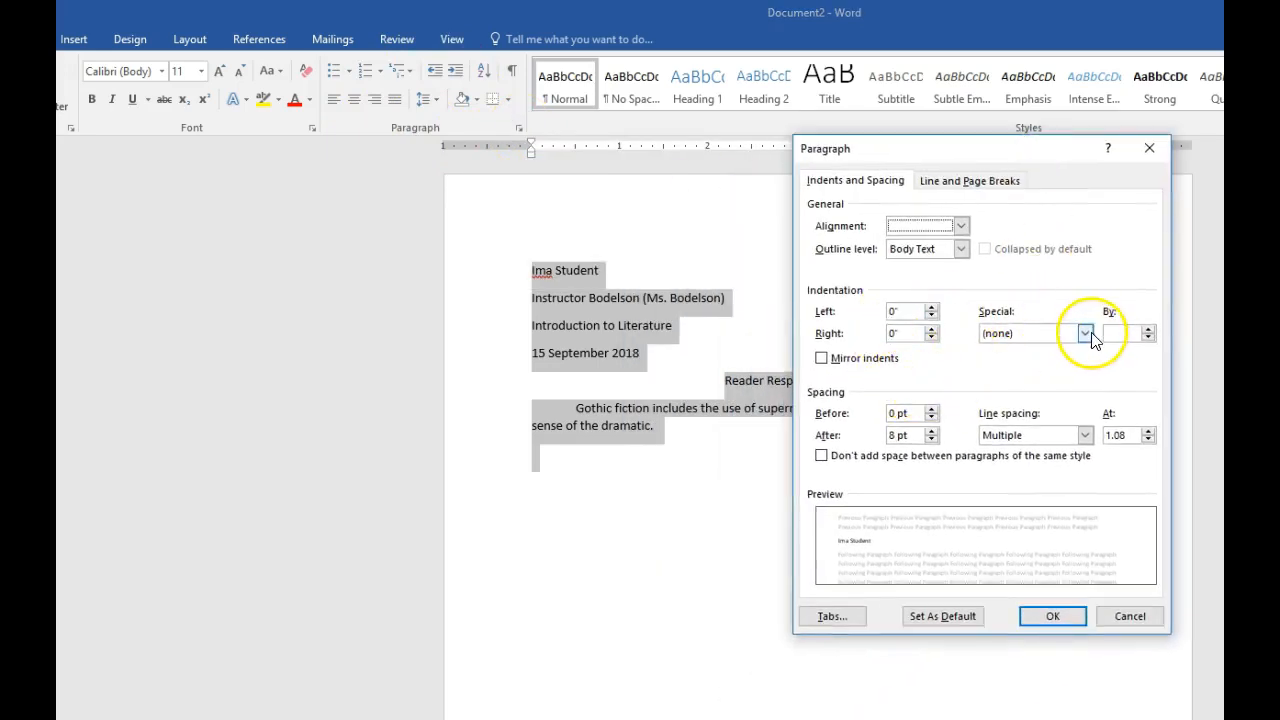
{"action": "left_click", "coordinate": [1084, 436]}
{"action": "left_click", "coordinate": [1076, 480]}
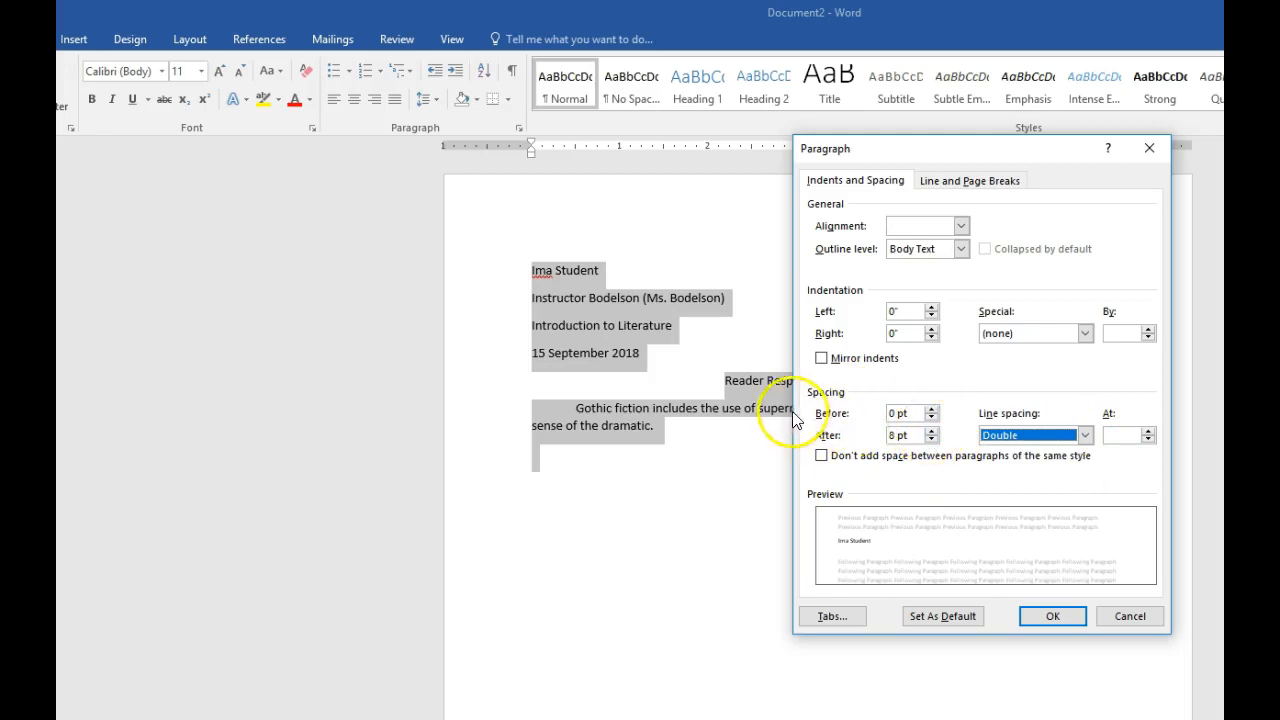
- Set the spacing after paragraphs to 0 pt, turn on no added space between same-style paragraphs, and apply the settings
{"action": "left_click", "coordinate": [931, 430]}
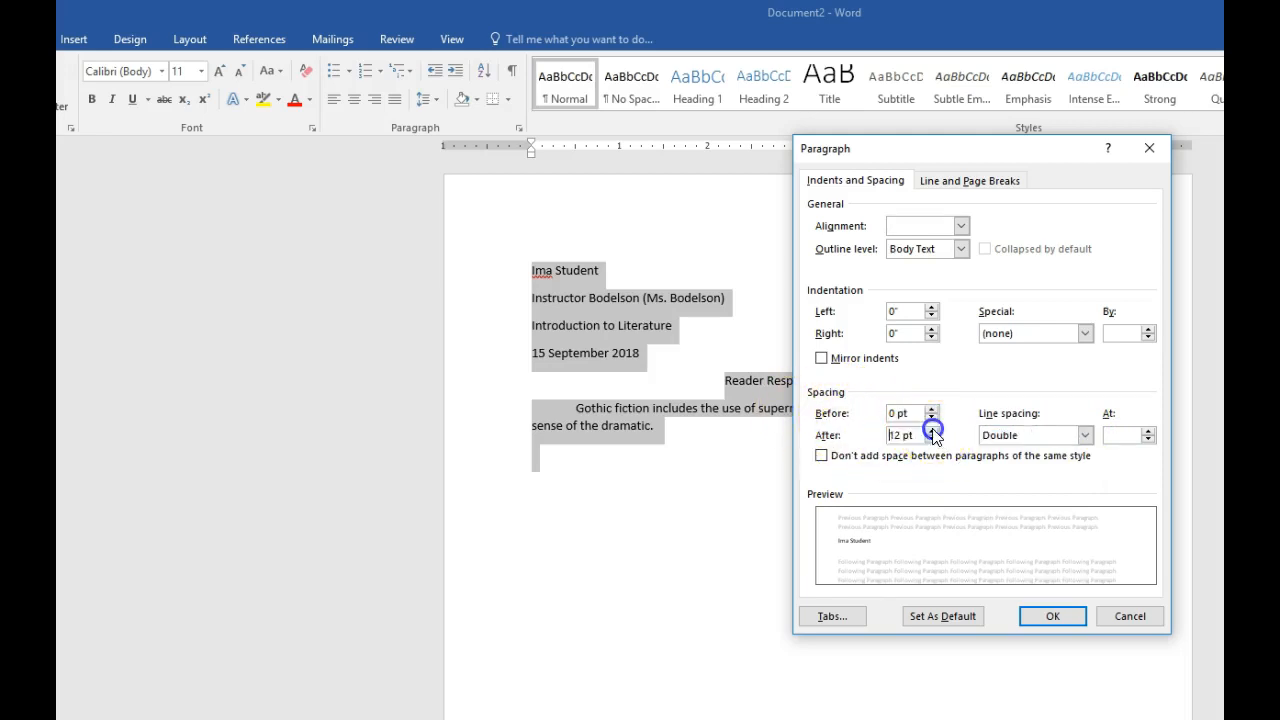
{"action": "left_click", "coordinate": [932, 439]}
{"action": "left_click", "coordinate": [932, 439]}
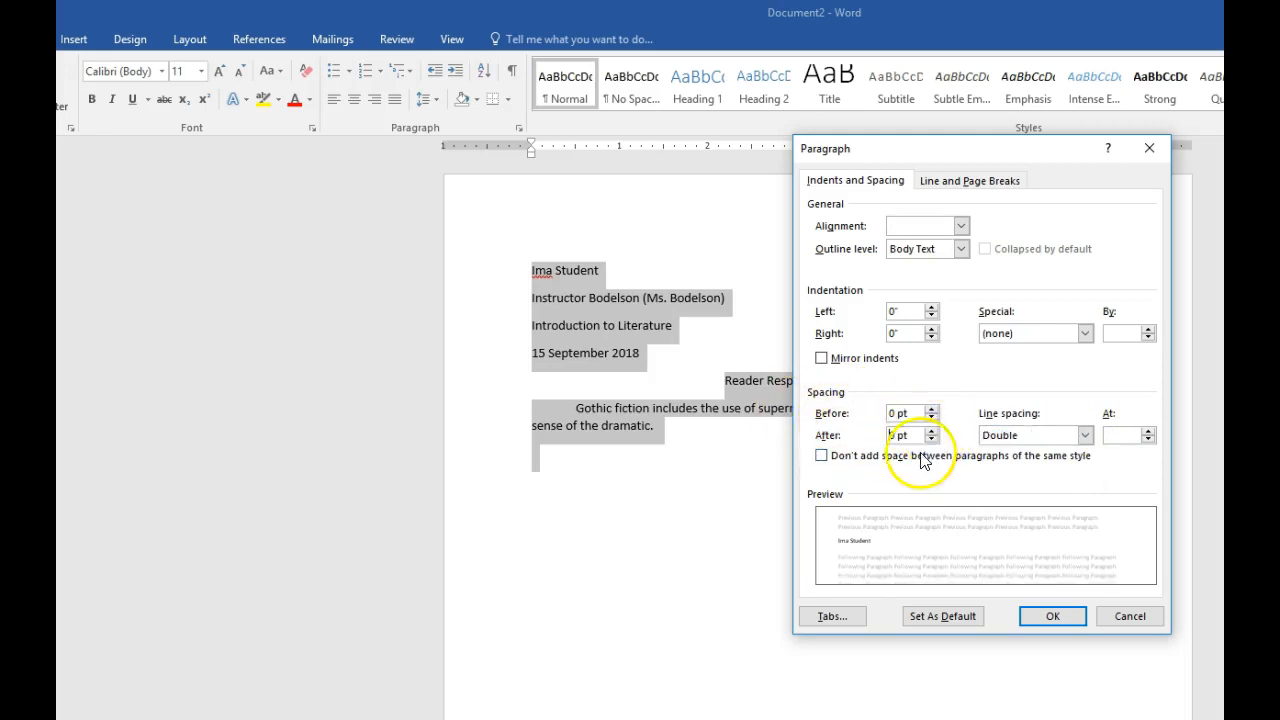
{"action": "left_click", "coordinate": [861, 460]}
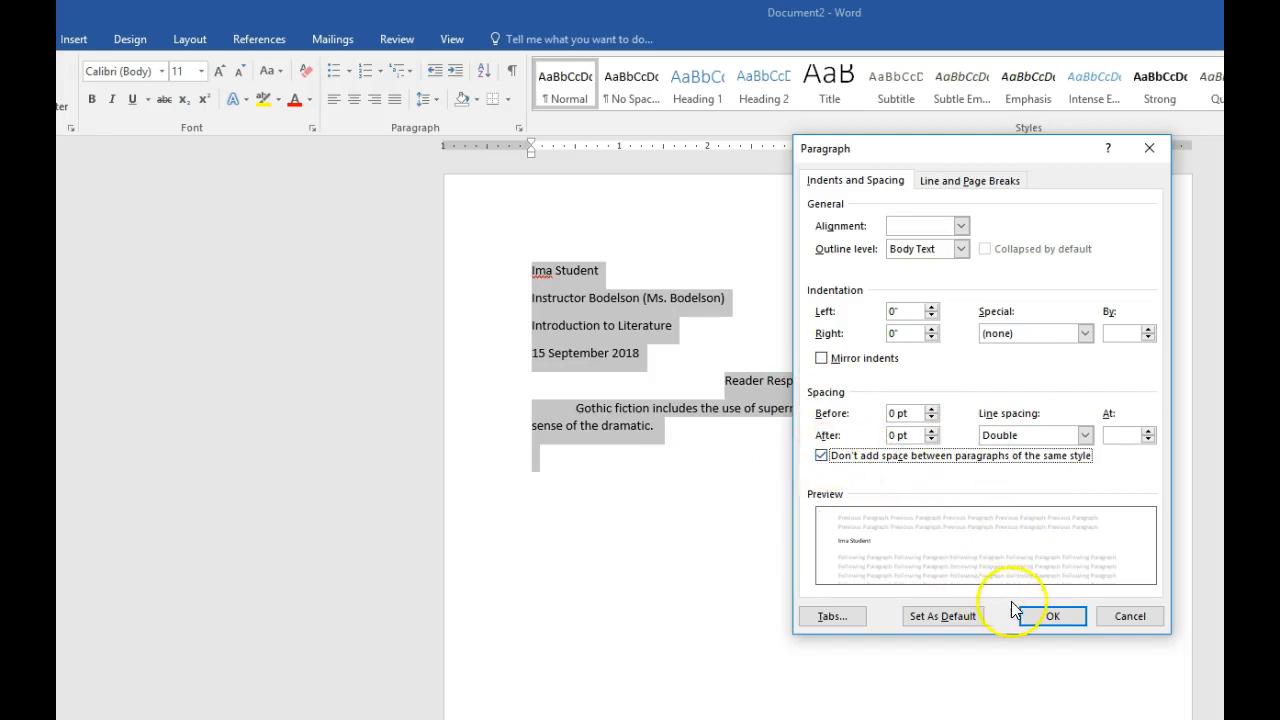
{"action": "left_click", "coordinate": [1051, 615]}
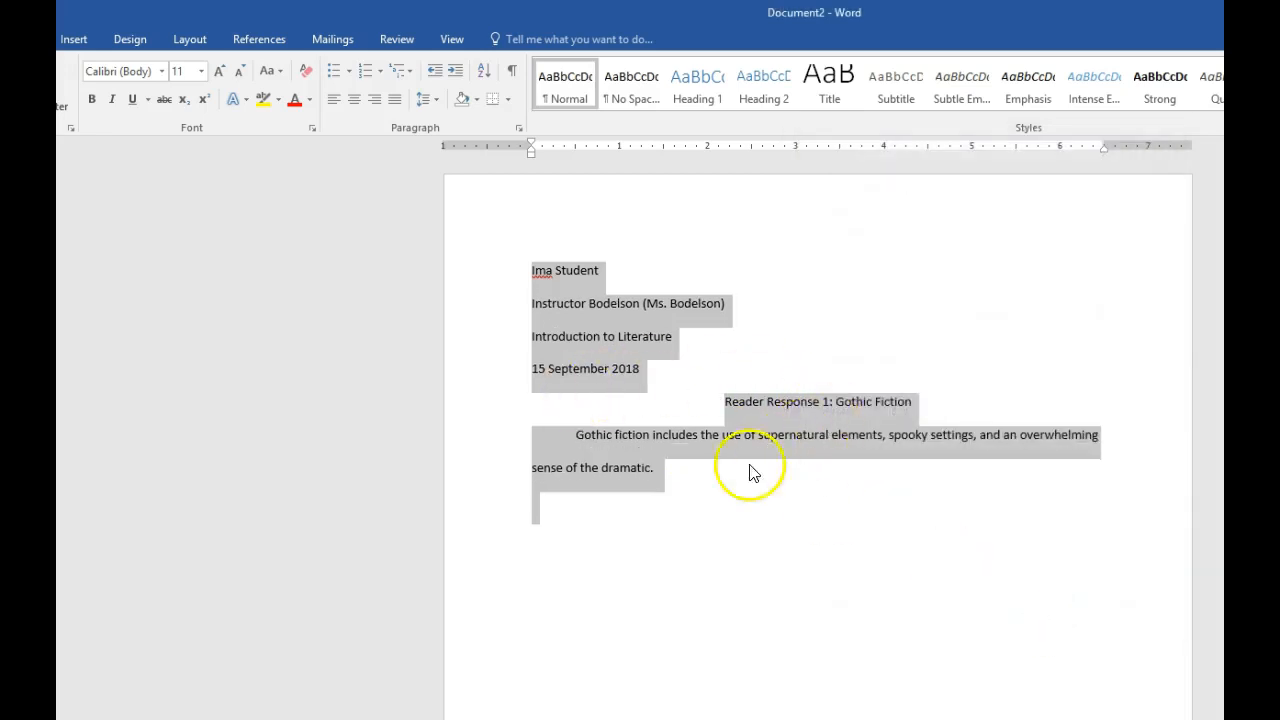
{"action": "left_click", "coordinate": [740, 497]}
{"action": "left_click_drag", "start_coordinate": [523, 277], "coordinate": [803, 557]}
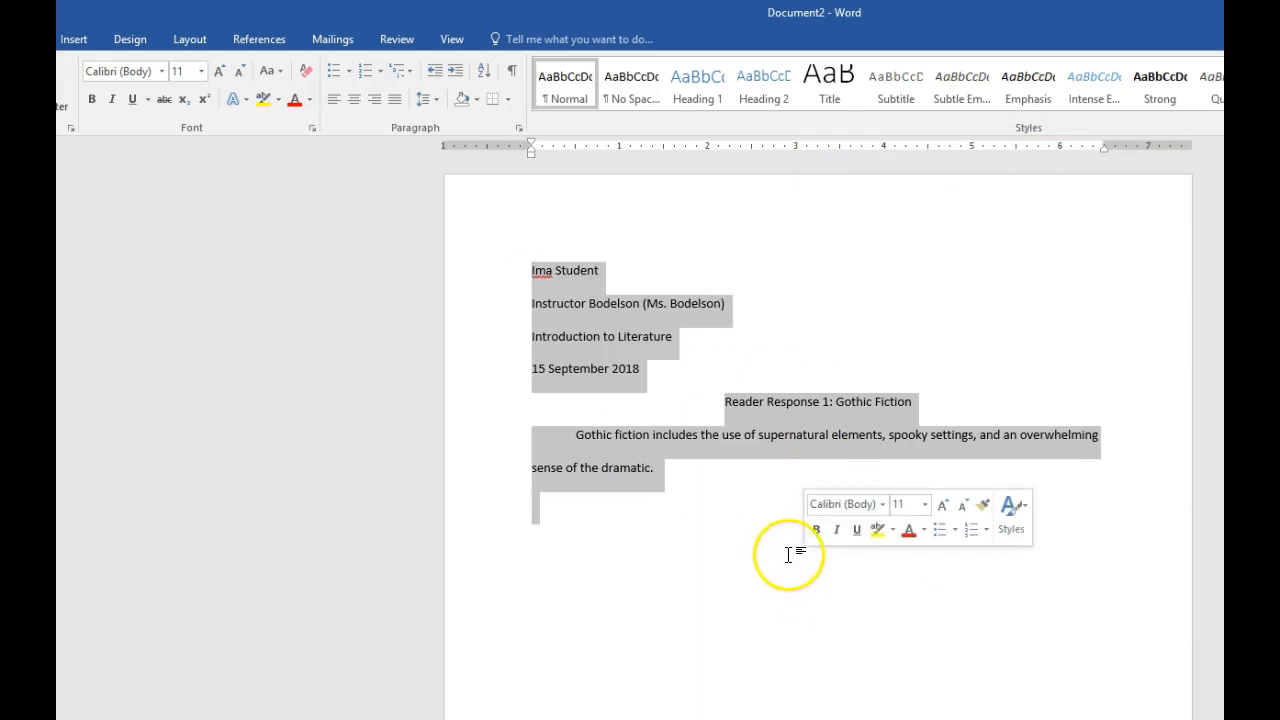
{"action": "left_click", "coordinate": [748, 542]}
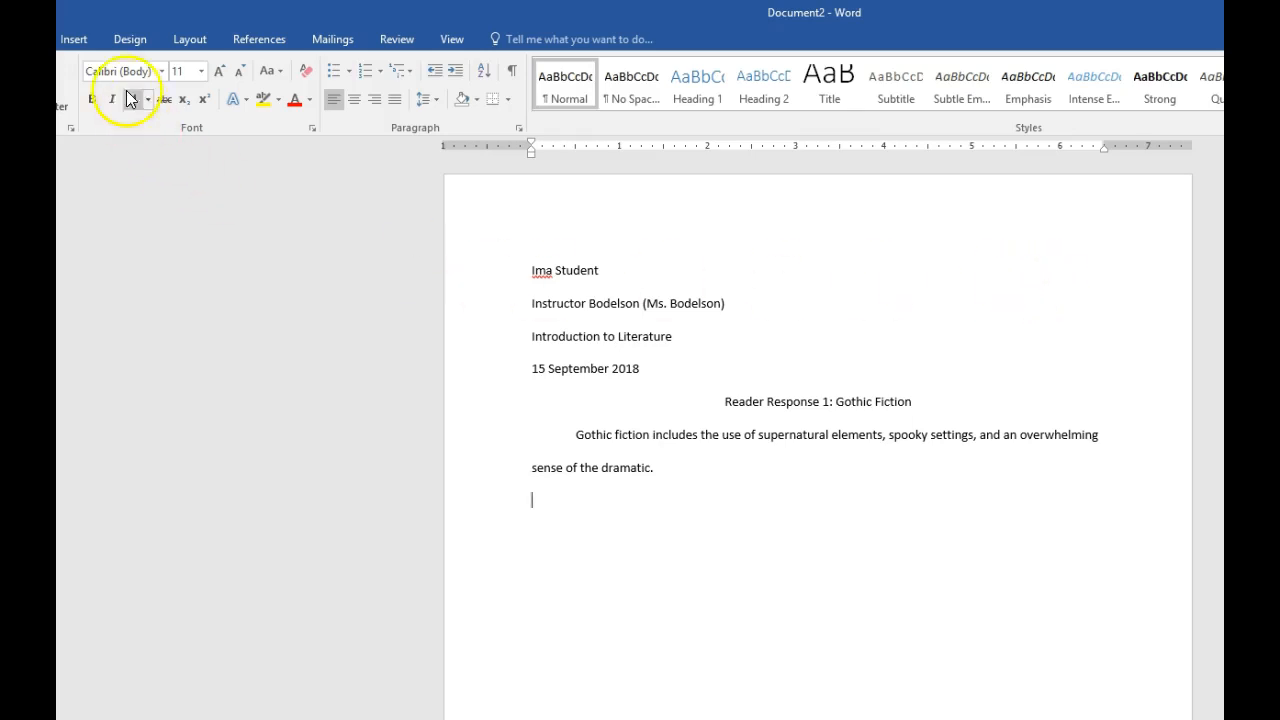
- Insert a page number at the top of the page in the Plain Number 3 style
{"action": "left_click", "coordinate": [76, 38]}
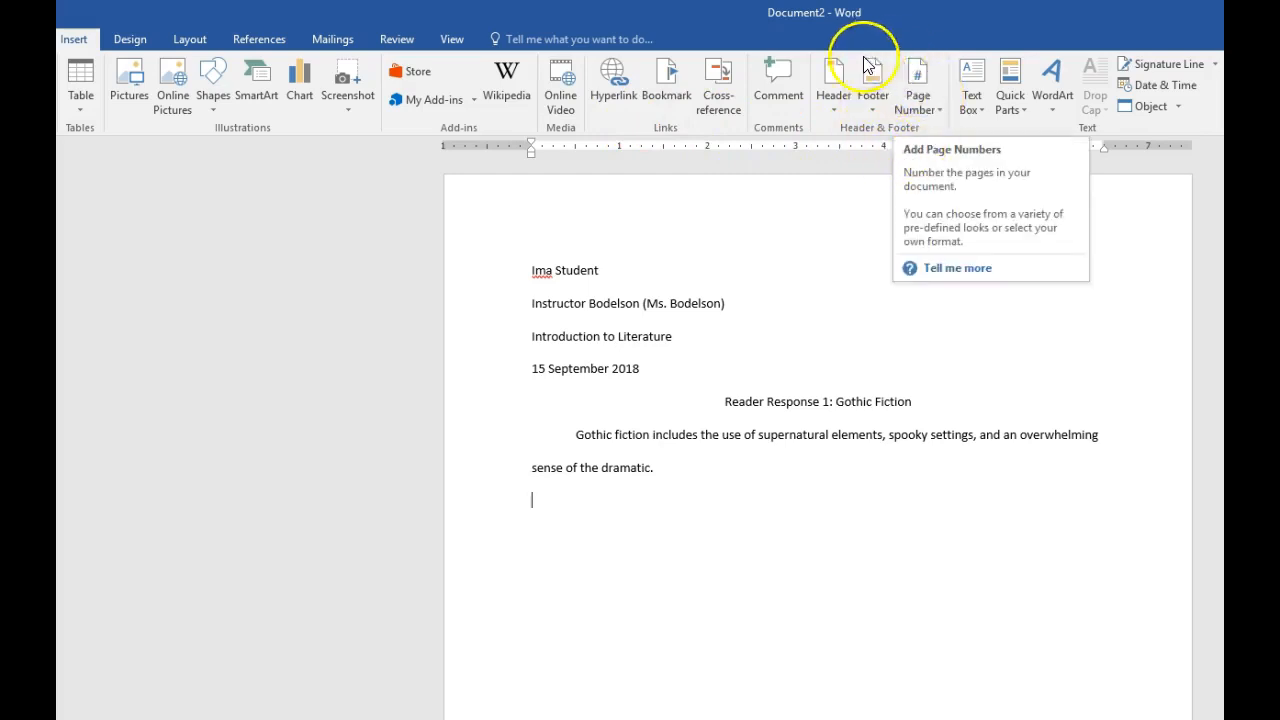
{"action": "left_click", "coordinate": [920, 100]}
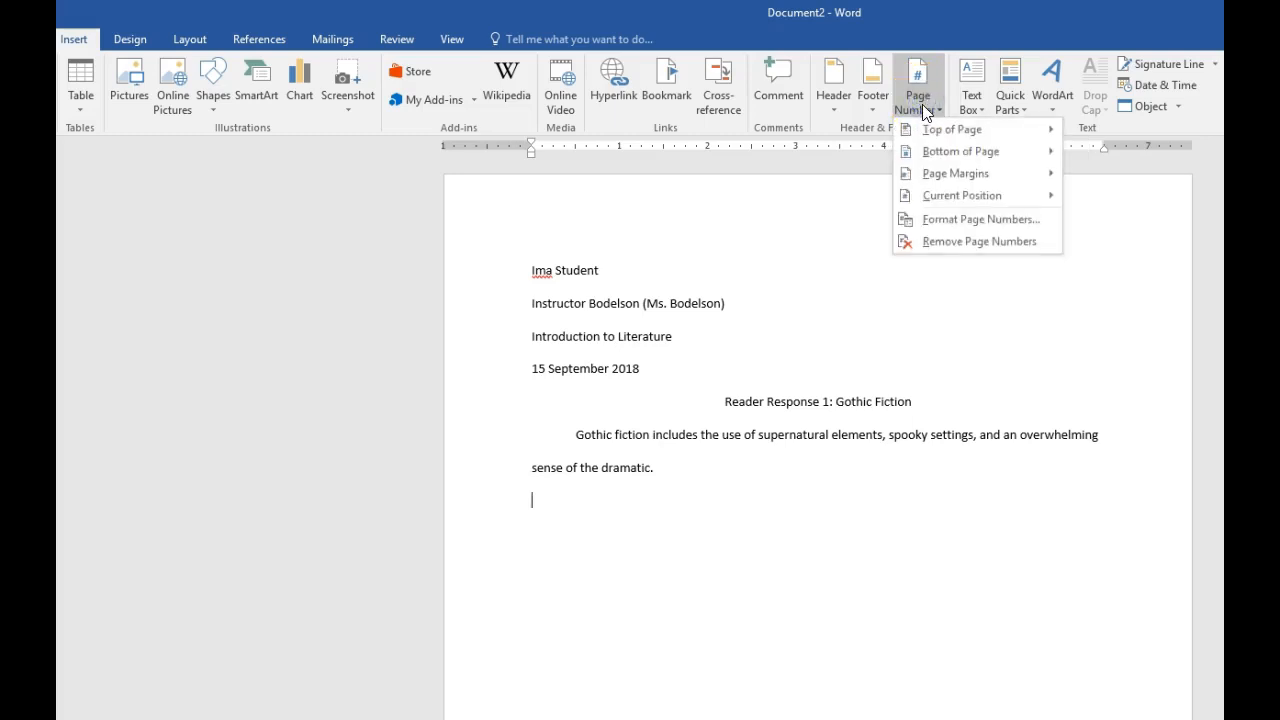
{"action": "left_click", "coordinate": [928, 134]}
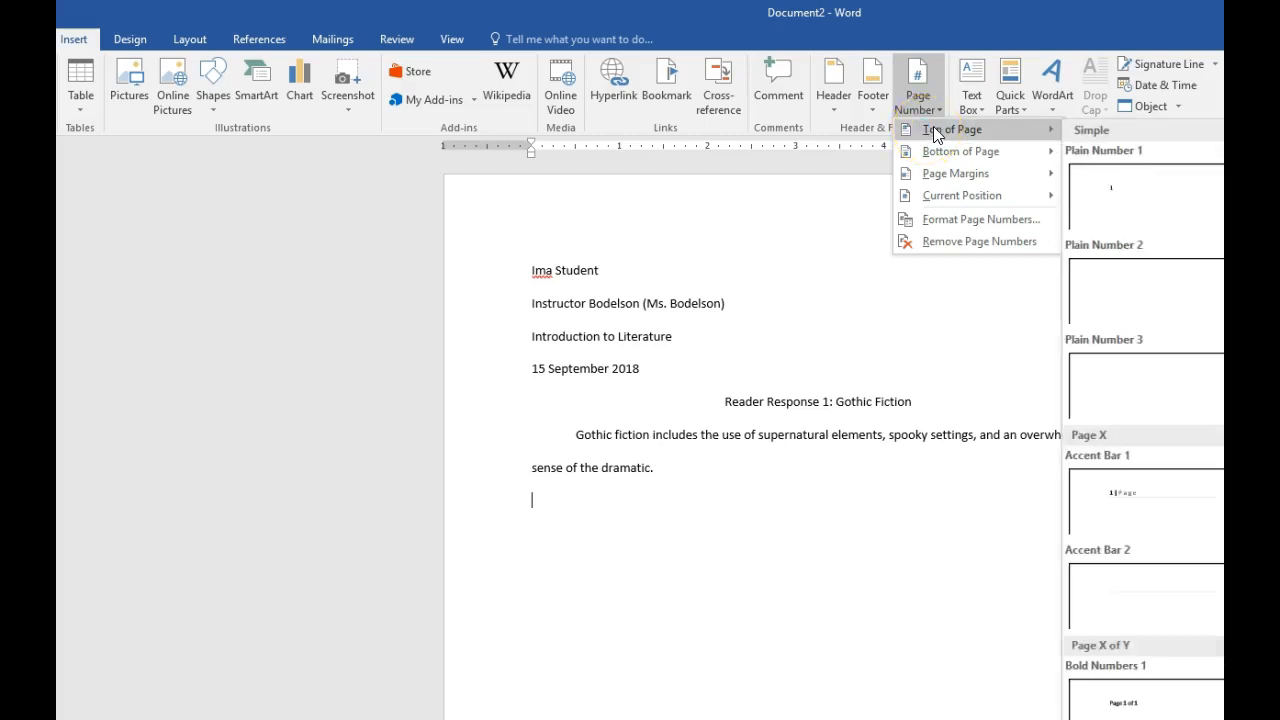
{"action": "key", "text": "Escape"}
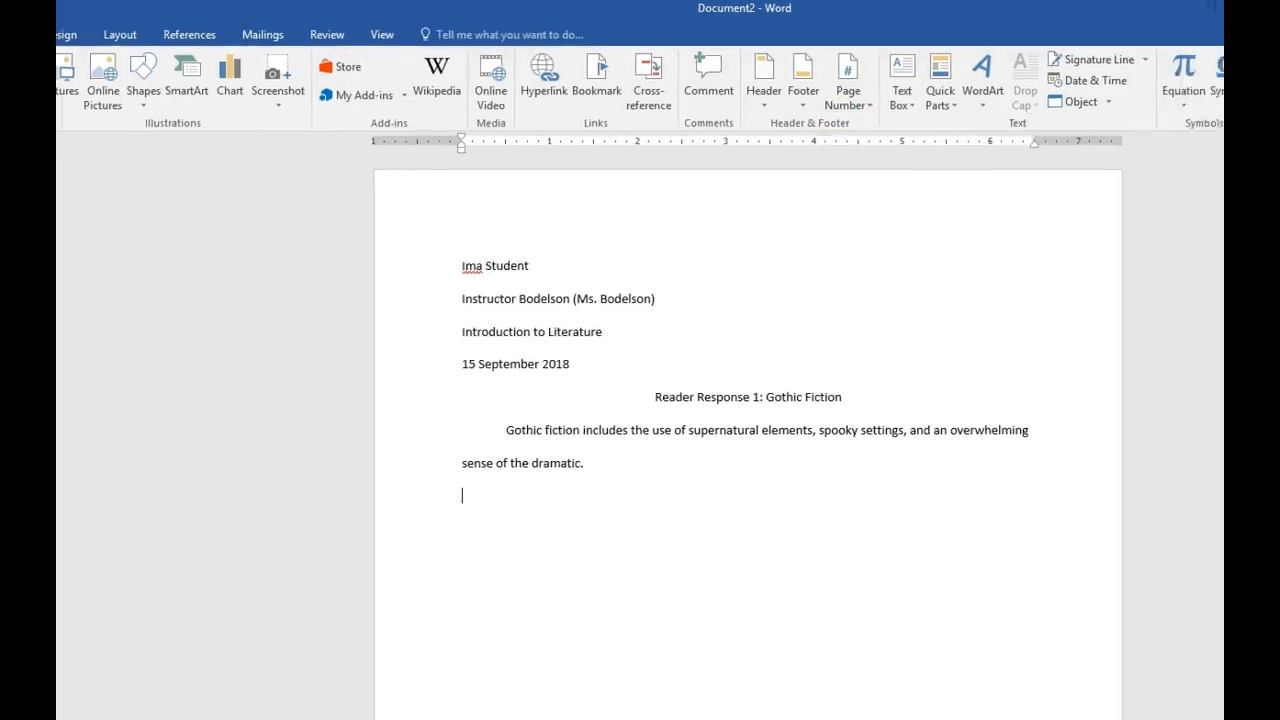
{"action": "left_click", "coordinate": [682, 84]}
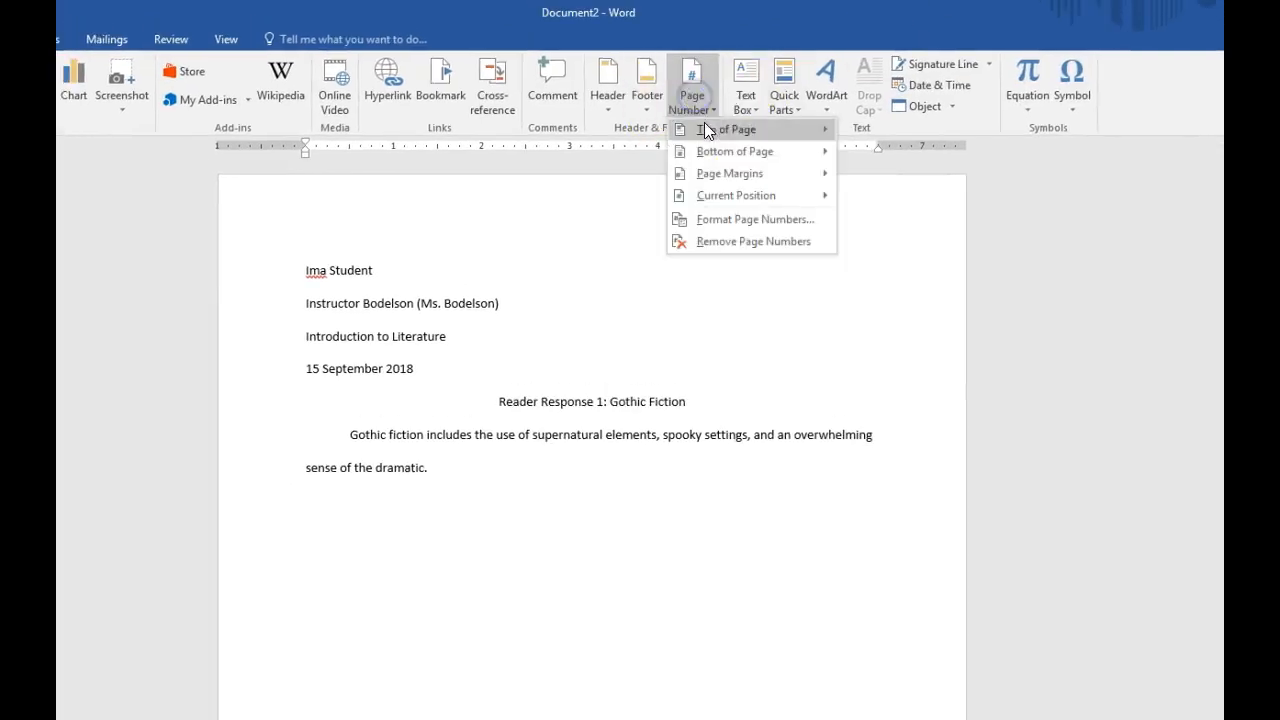
{"action": "mouse_move", "coordinate": [701, 128]}
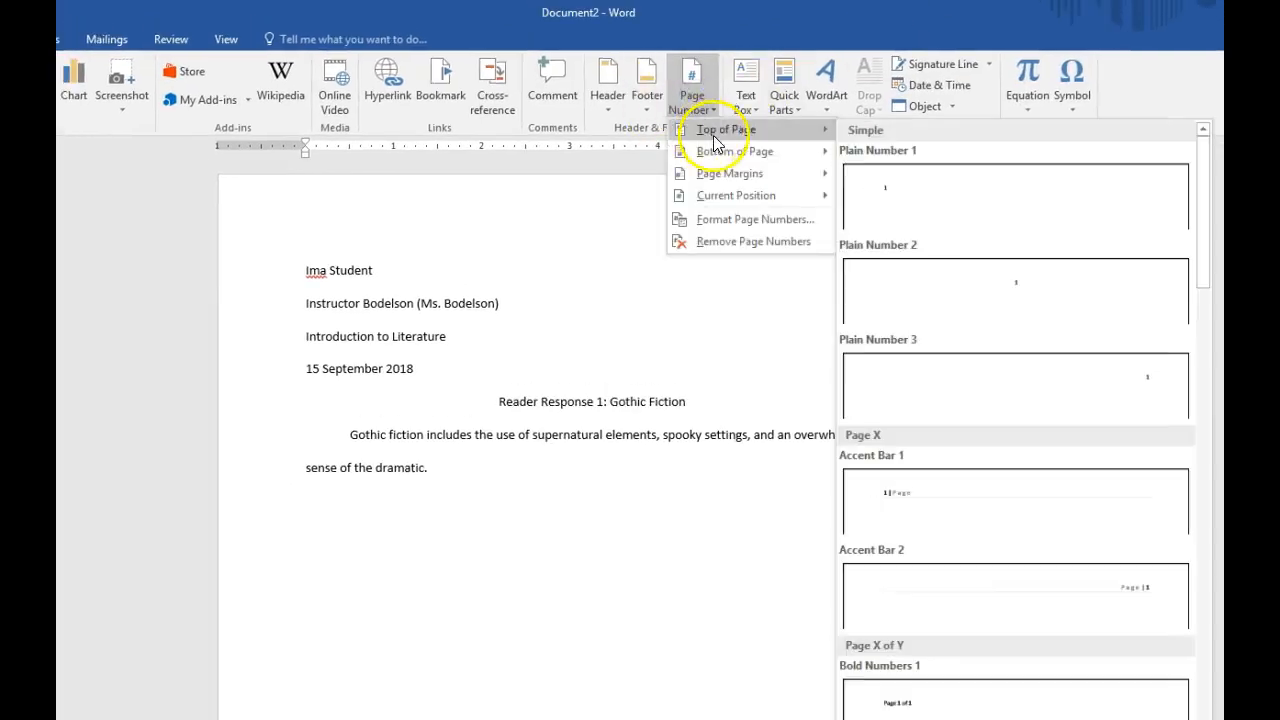
{"action": "left_click", "coordinate": [1096, 392]}
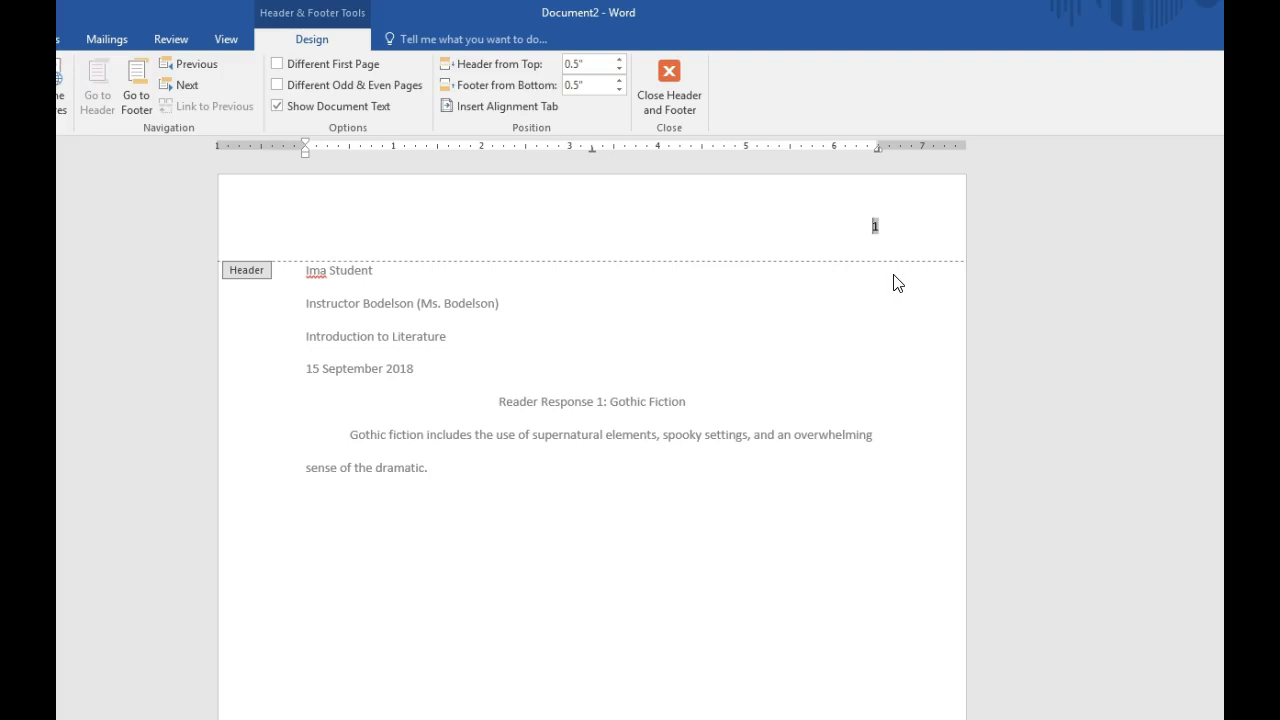
- Put the student's last name before the page number in the header and return to the document body
{"action": "left_click", "coordinate": [875, 233]}
{"action": "type", "text": "Bodelson"}
{"action": "double_click", "coordinate": [836, 221]}
{"action": "type", "text": "Student"}
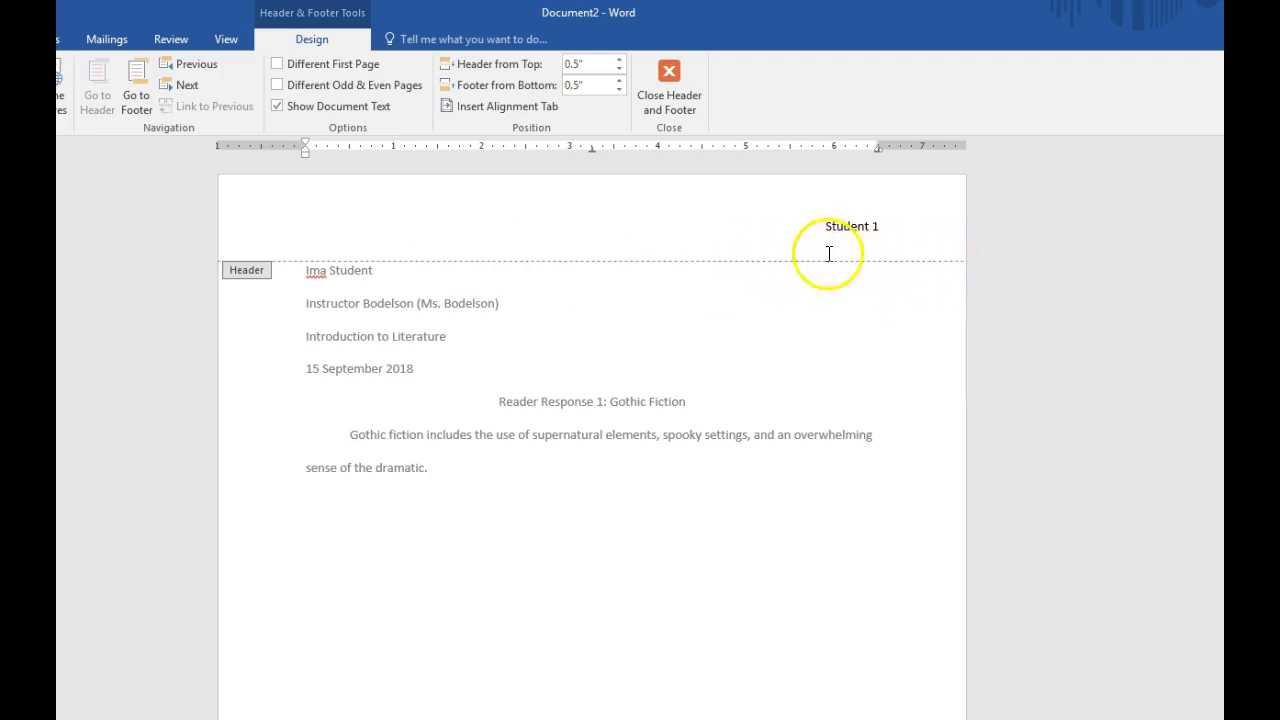
{"action": "left_click", "coordinate": [670, 74]}
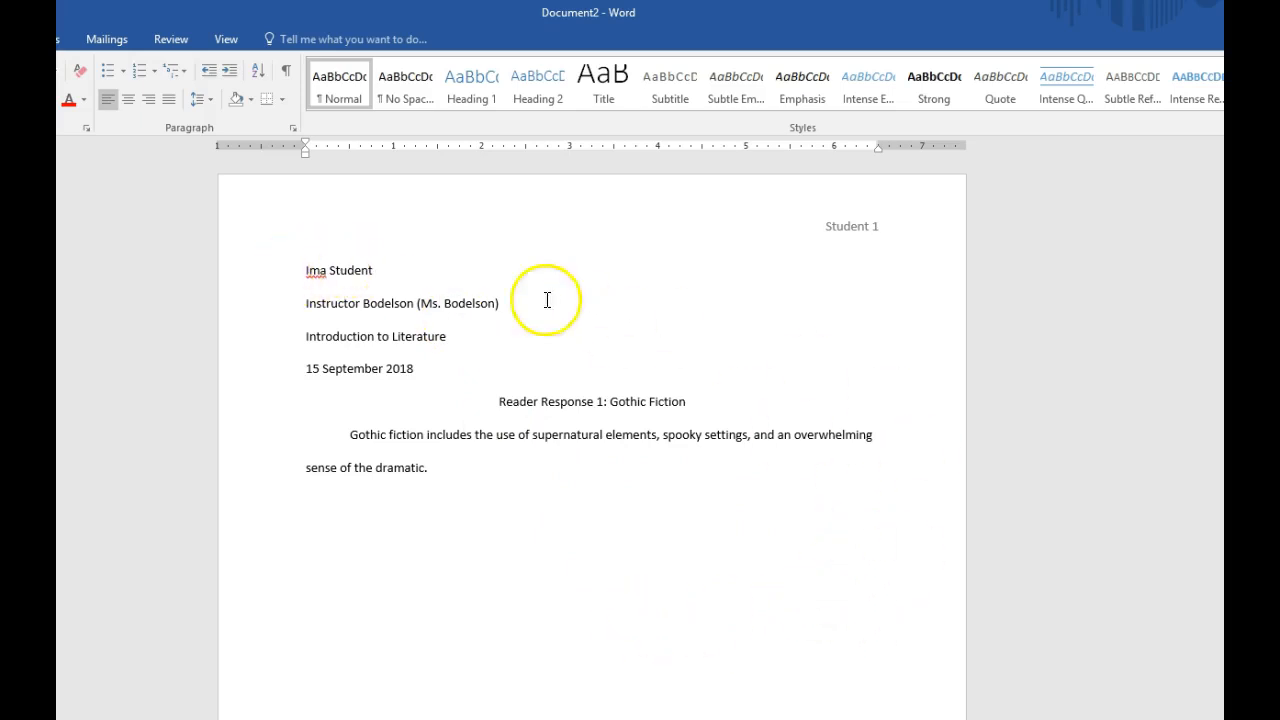
- Review the four heading lines, the centered title, the indented body paragraph and the page header
{"action": "left_click", "coordinate": [287, 276]}
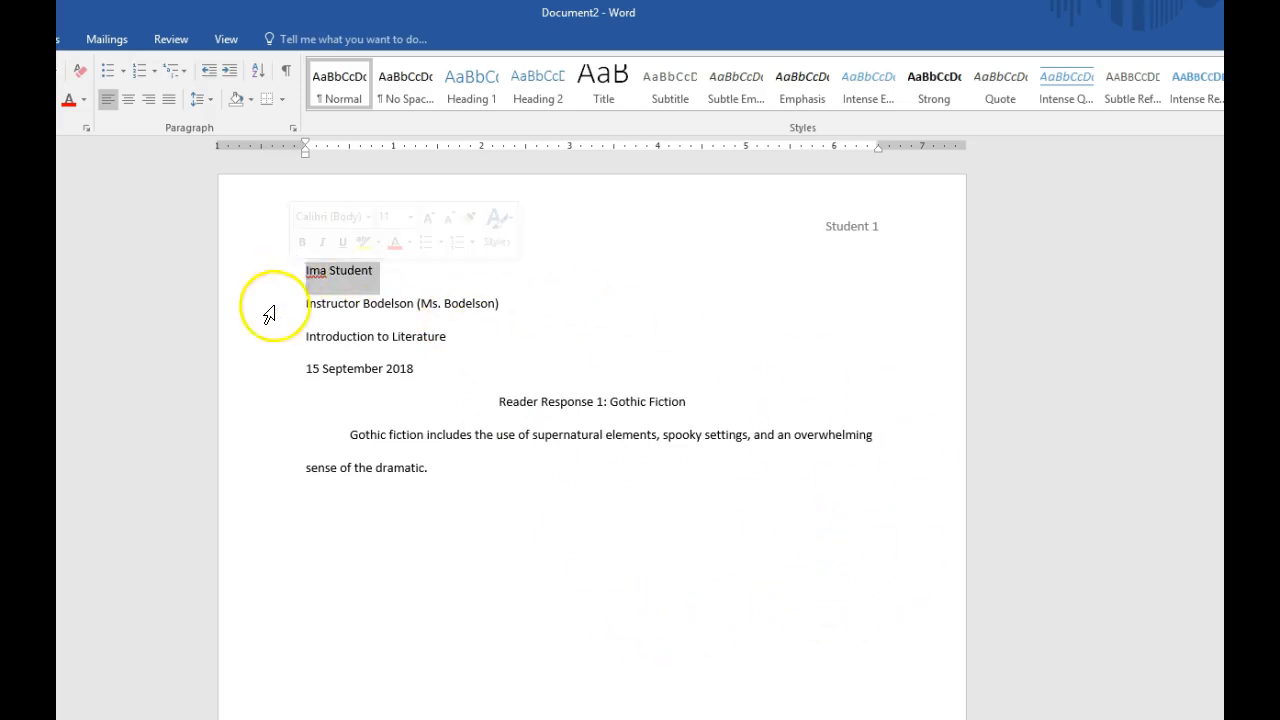
{"action": "left_click", "coordinate": [272, 306]}
{"action": "left_click", "coordinate": [265, 342]}
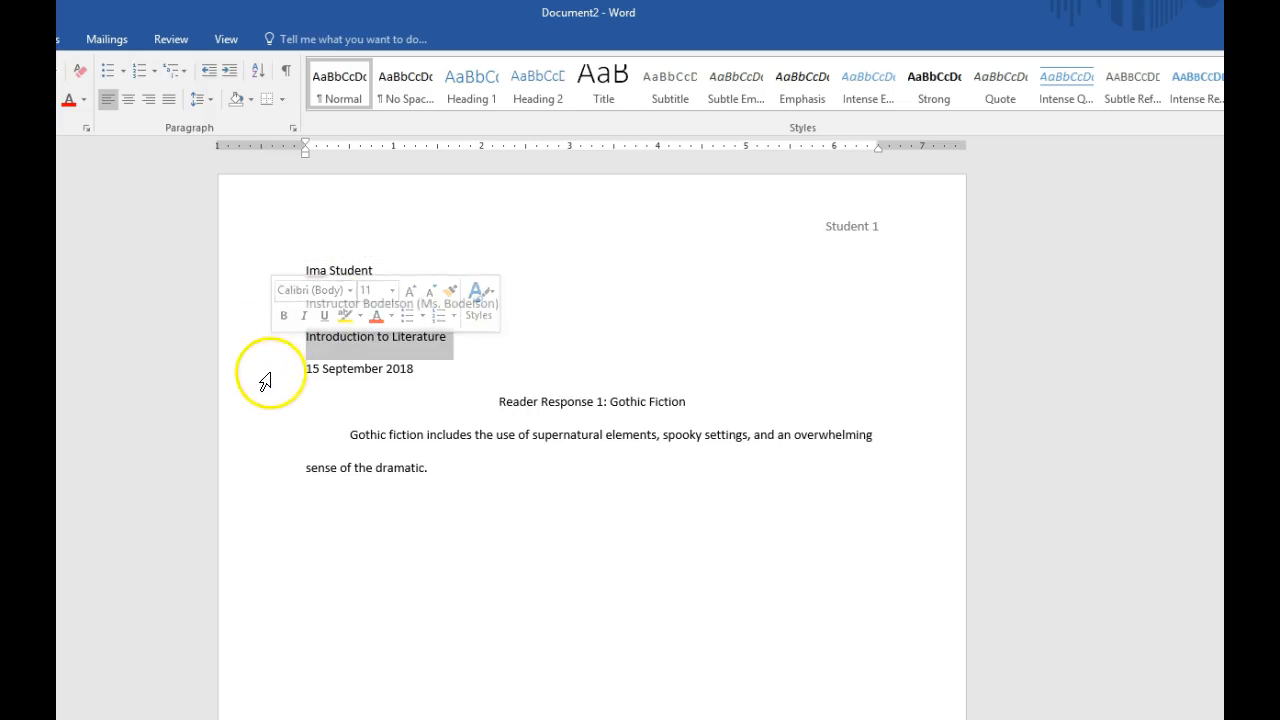
{"action": "left_click", "coordinate": [268, 372]}
{"action": "left_click", "coordinate": [478, 401]}
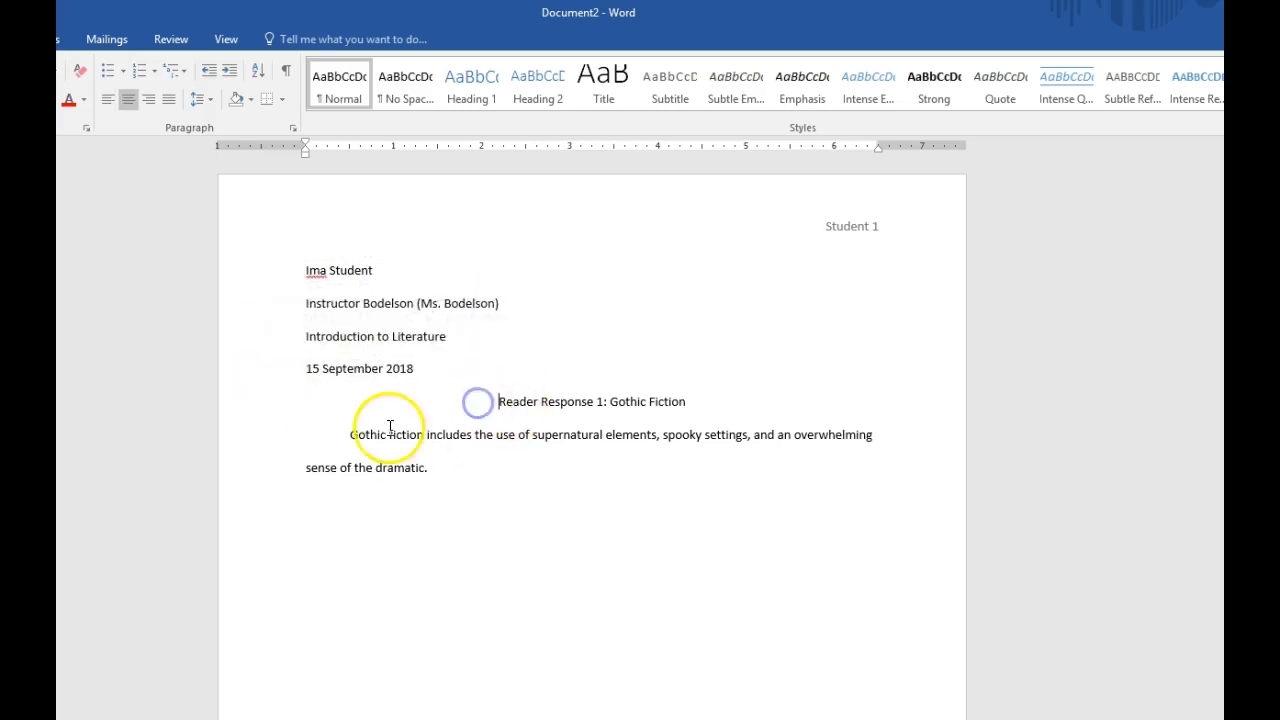
{"action": "left_click_drag", "start_coordinate": [349, 434], "coordinate": [463, 491]}
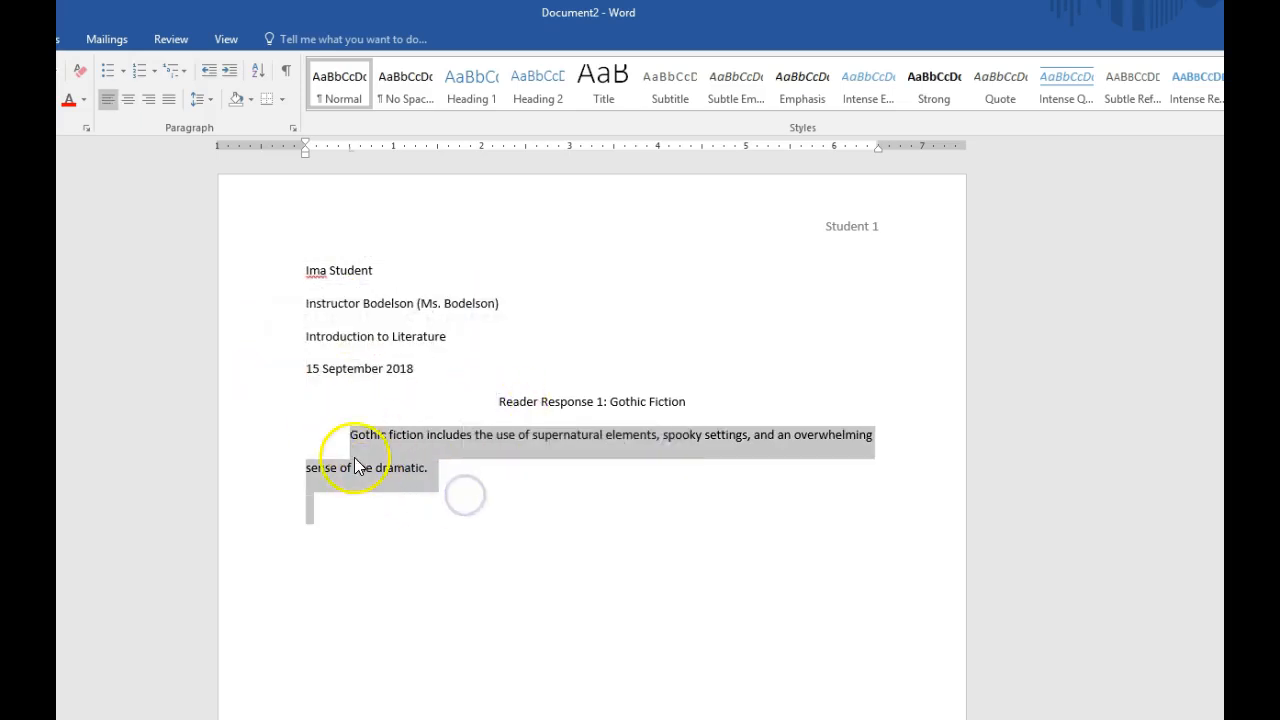
{"action": "left_click", "coordinate": [852, 234]}
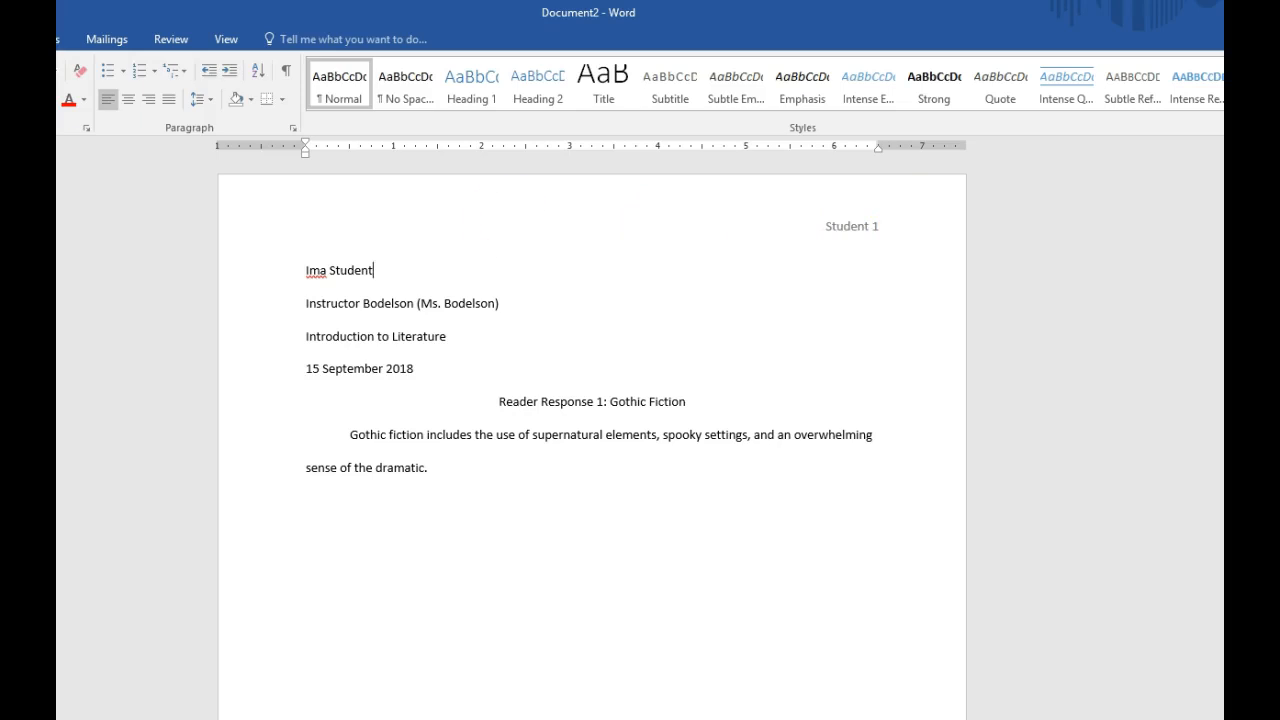
{"action": "key", "text": "alt+f"}
{"action": "key", "text": "a"}
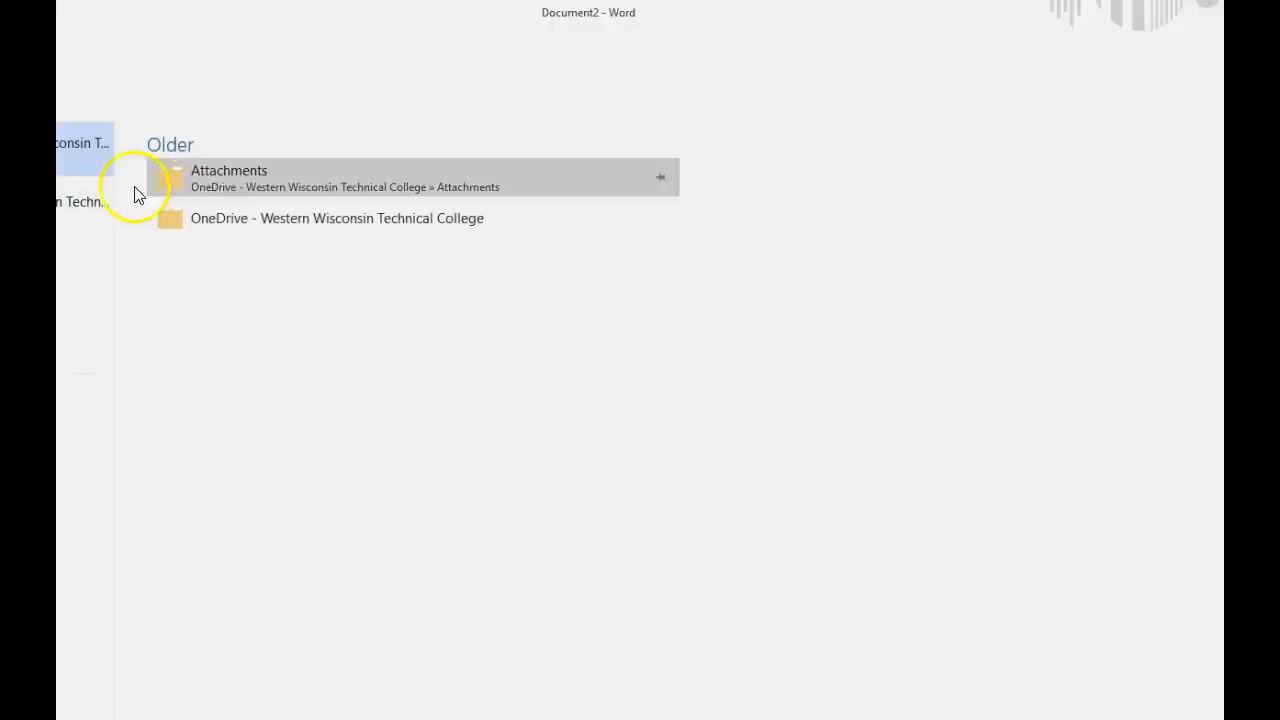
{"action": "left_click", "coordinate": [85, 305]}
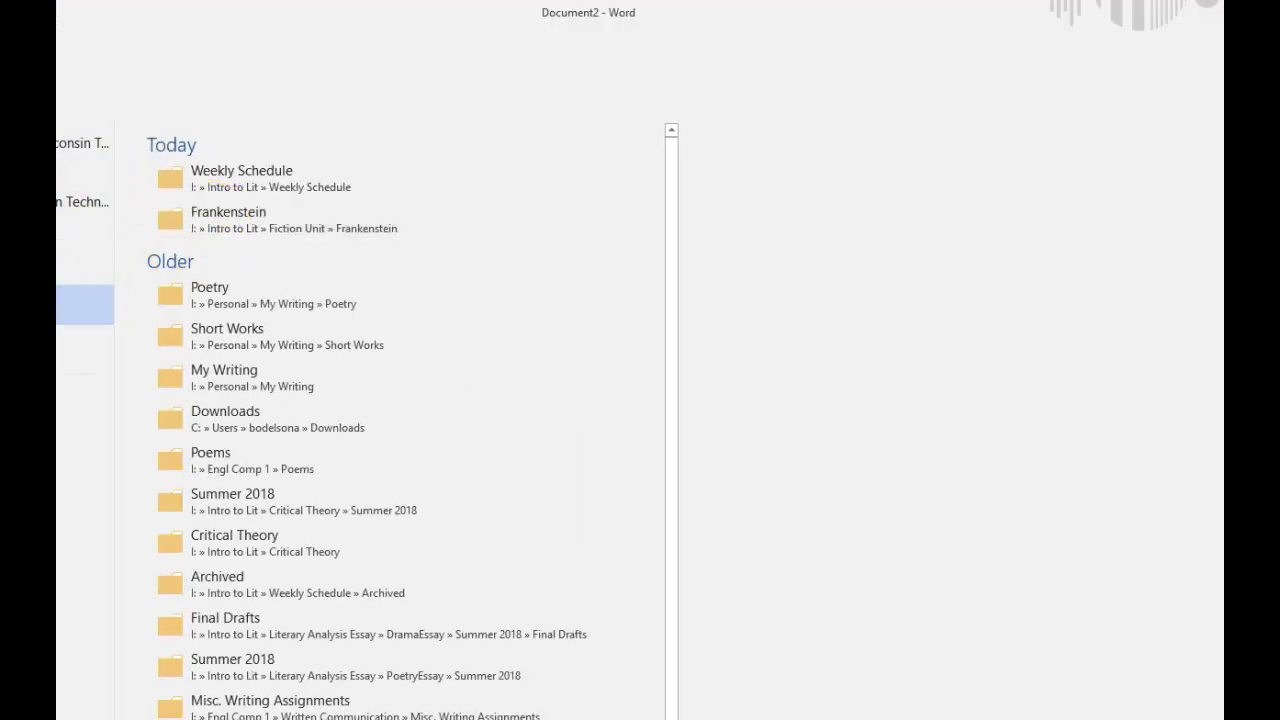
{"action": "left_click", "coordinate": [189, 300]}
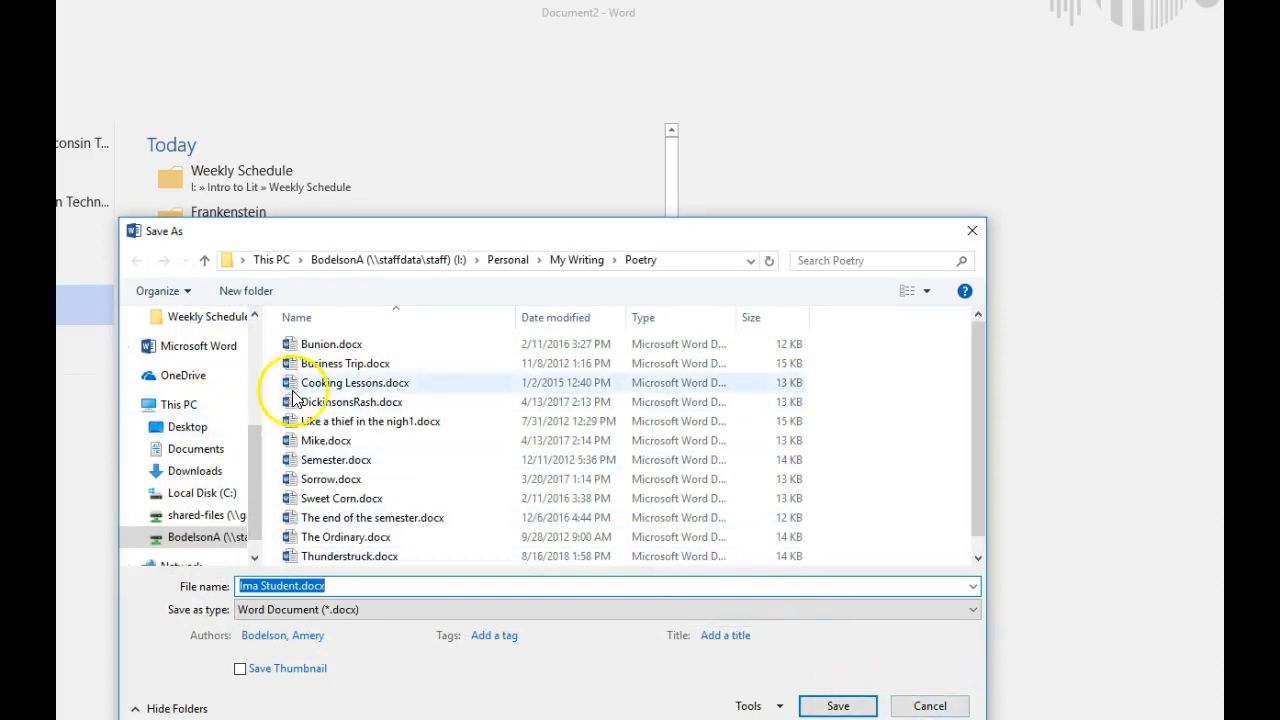
{"action": "left_click", "coordinate": [929, 706]}
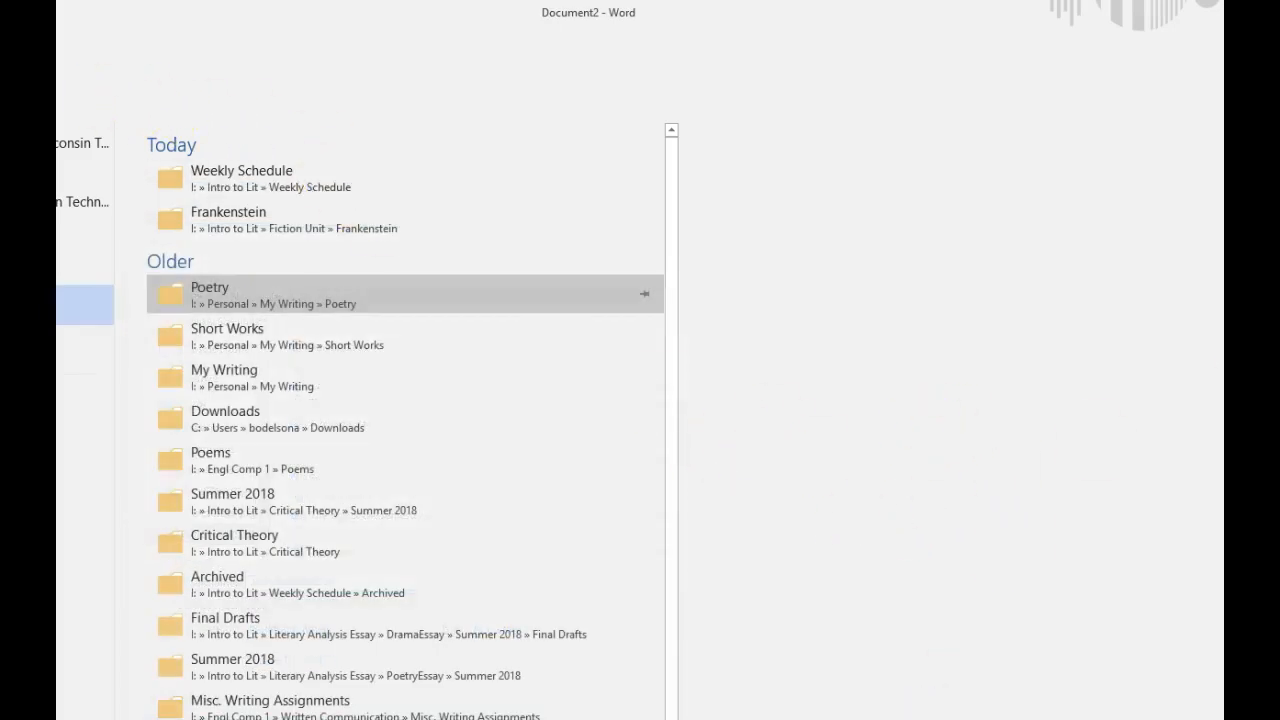
{"action": "key", "text": "Escape"}
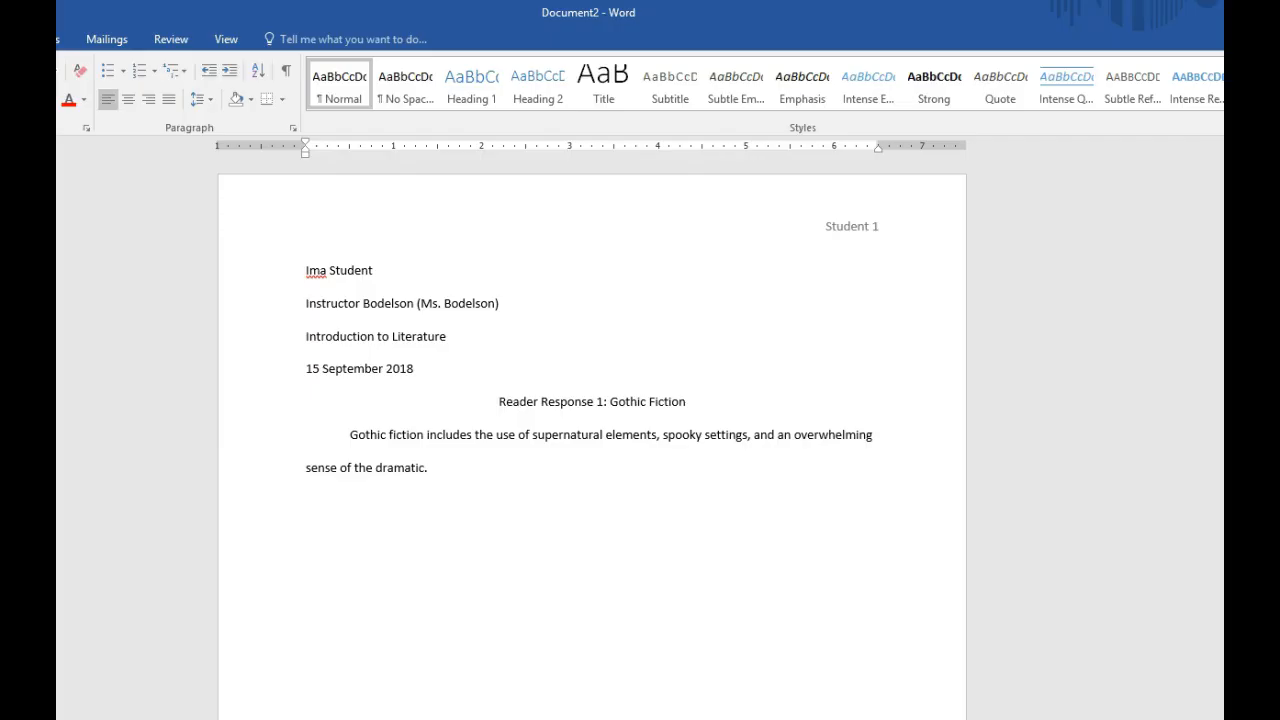